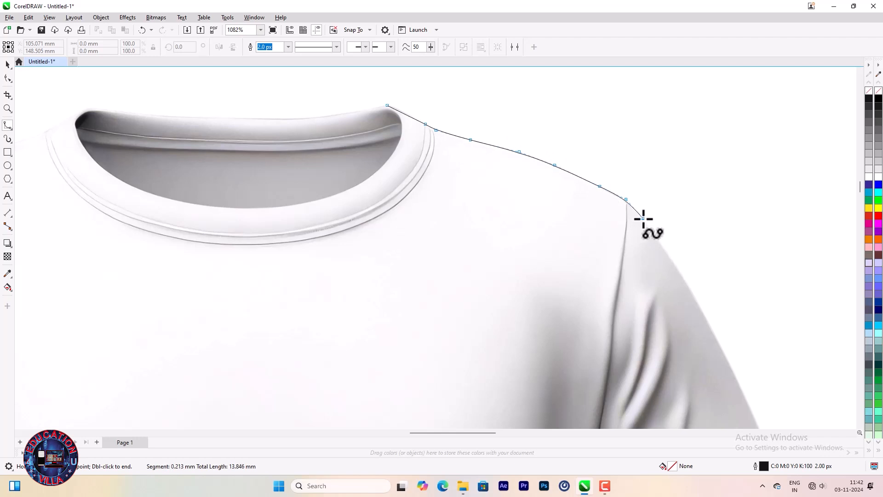
Step: Continue the B-spline outline down the outer edge of the right-hand sleeve and around the corner of its cuff
{"action": "left_click", "coordinate": [703, 310]}
{"action": "left_click", "coordinate": [741, 388]}
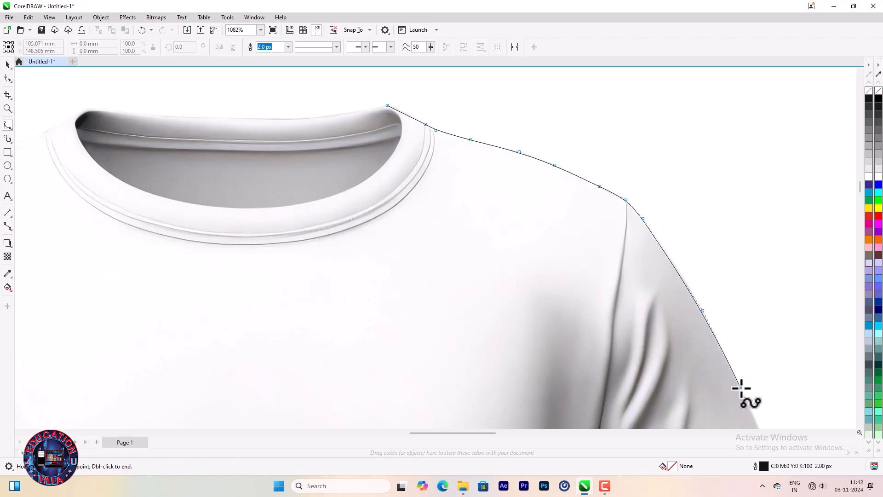
{"action": "left_click", "coordinate": [771, 411]}
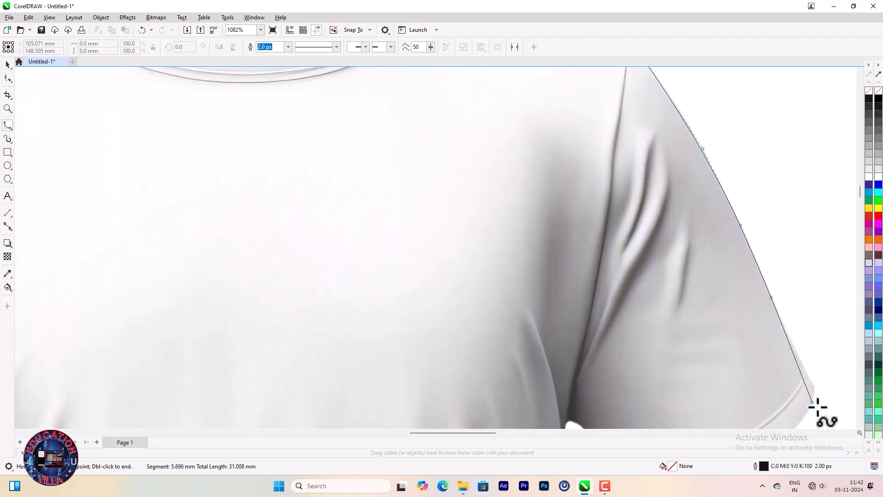
{"action": "left_click", "coordinate": [804, 368]}
{"action": "left_click", "coordinate": [814, 385]}
{"action": "left_click", "coordinate": [814, 404]}
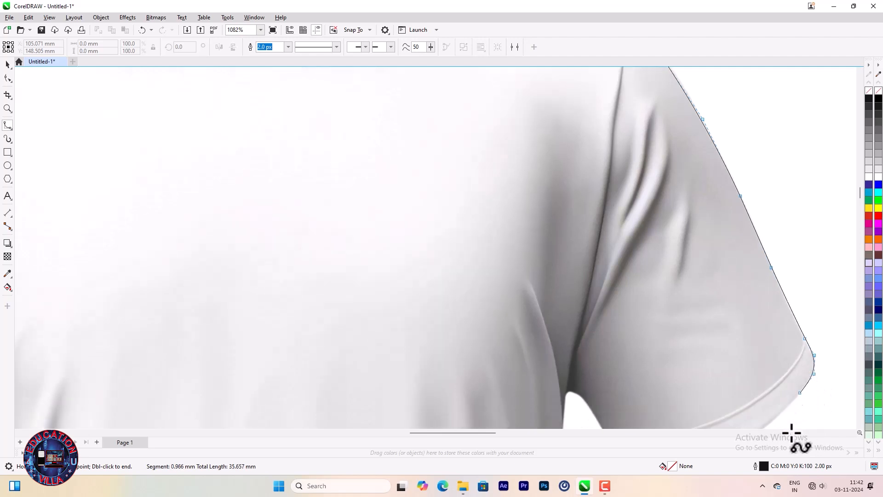
Step: Trace the outline along the hem of the right-hand sleeve to its inner corner
{"action": "left_click", "coordinate": [787, 342]}
{"action": "left_click", "coordinate": [747, 371]}
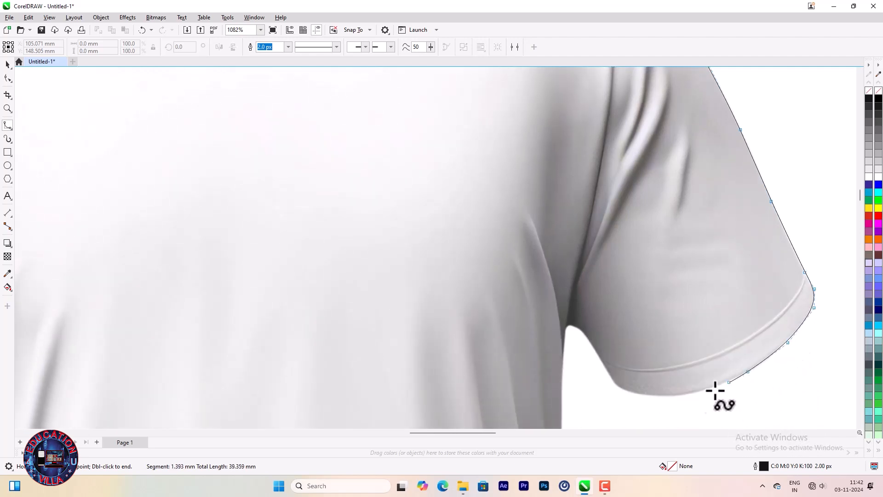
{"action": "left_click", "coordinate": [700, 392]}
{"action": "left_click", "coordinate": [674, 396]}
{"action": "left_click", "coordinate": [637, 394]}
{"action": "left_click", "coordinate": [623, 390]}
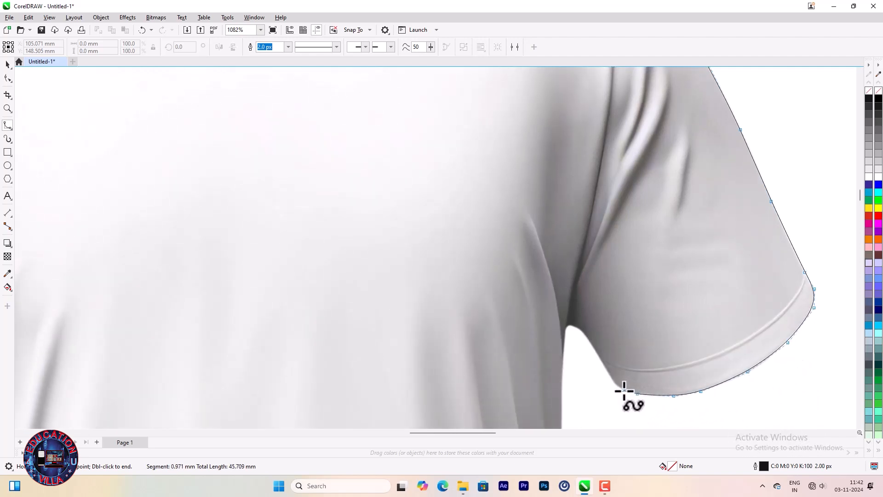
Step: Carry the outline around the inner cuff corner and up the sleeve's underside to the right-hand armpit
{"action": "left_click", "coordinate": [617, 386]}
{"action": "left_click", "coordinate": [606, 372]}
{"action": "left_click", "coordinate": [591, 339]}
{"action": "left_click", "coordinate": [568, 325]}
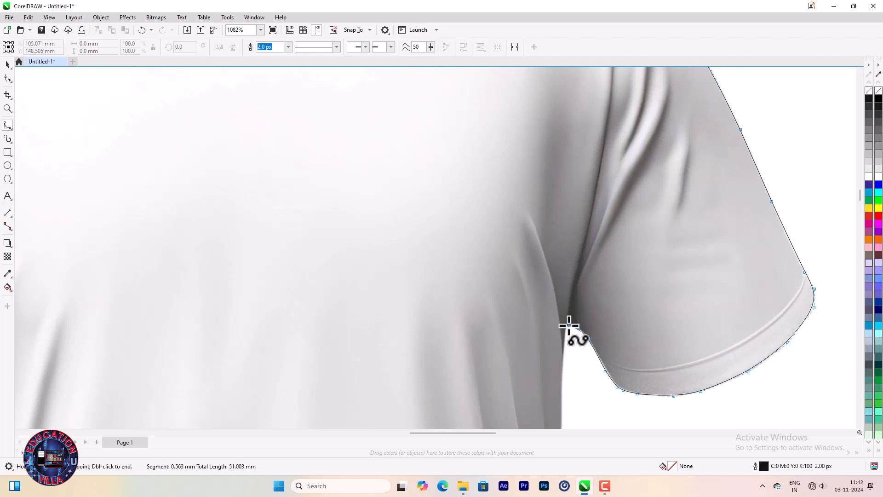
Step: Trace the outline from the right-hand armpit down the shirt's side to the waist
{"action": "left_click", "coordinate": [566, 334]}
{"action": "left_click", "coordinate": [561, 373]}
{"action": "left_click", "coordinate": [561, 422]}
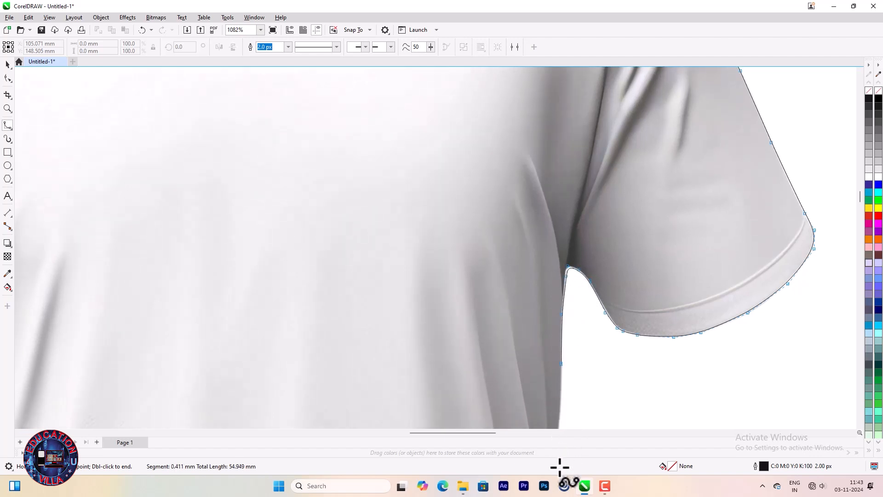
{"action": "left_click", "coordinate": [559, 392]}
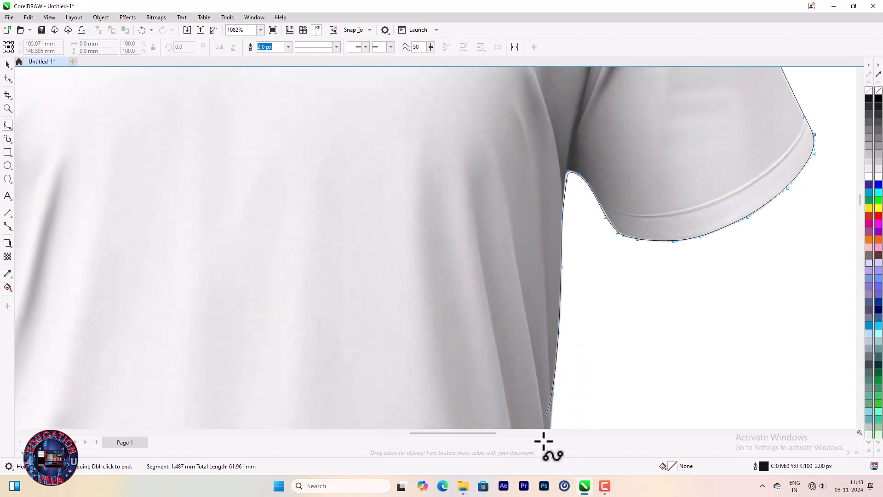
{"action": "left_click", "coordinate": [553, 189]}
{"action": "left_click", "coordinate": [547, 243]}
{"action": "left_click", "coordinate": [547, 285]}
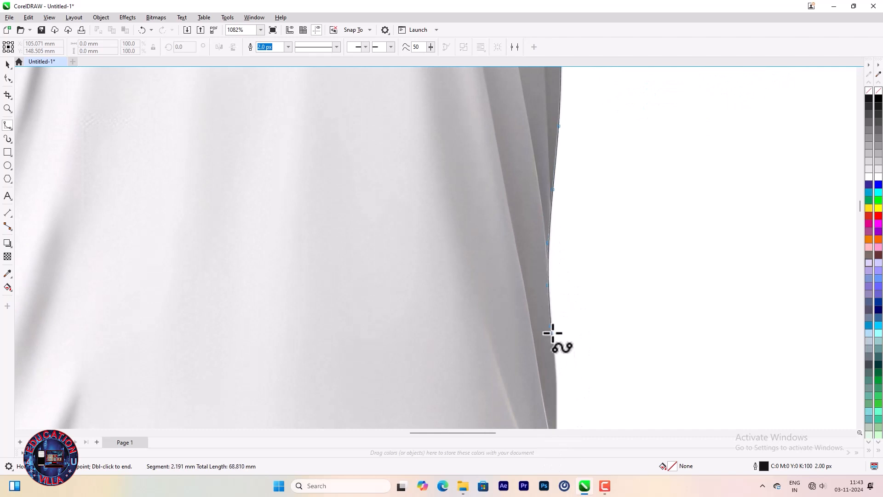
Step: Extend the outline from the waist down the right-hand side past the long vertical folds
{"action": "left_click", "coordinate": [553, 346]}
{"action": "left_click", "coordinate": [556, 381]}
{"action": "left_click", "coordinate": [558, 414]}
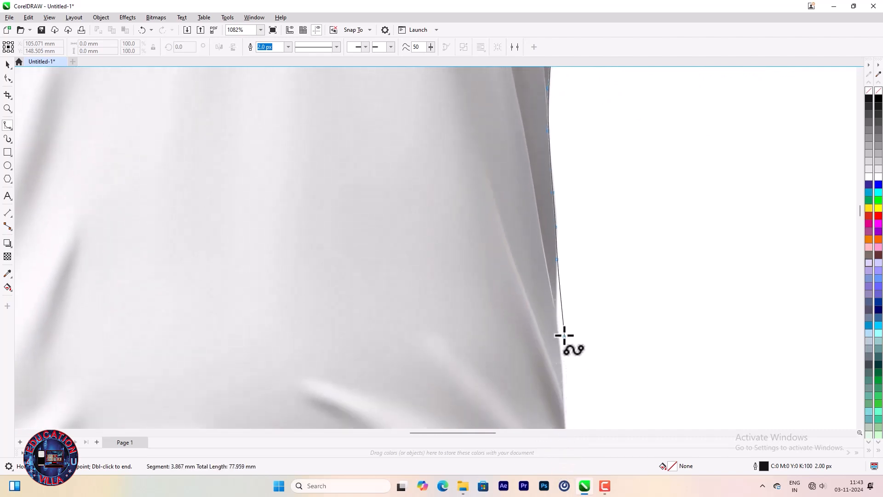
{"action": "left_click", "coordinate": [556, 311]}
{"action": "left_click", "coordinate": [559, 330]}
{"action": "left_click", "coordinate": [562, 357]}
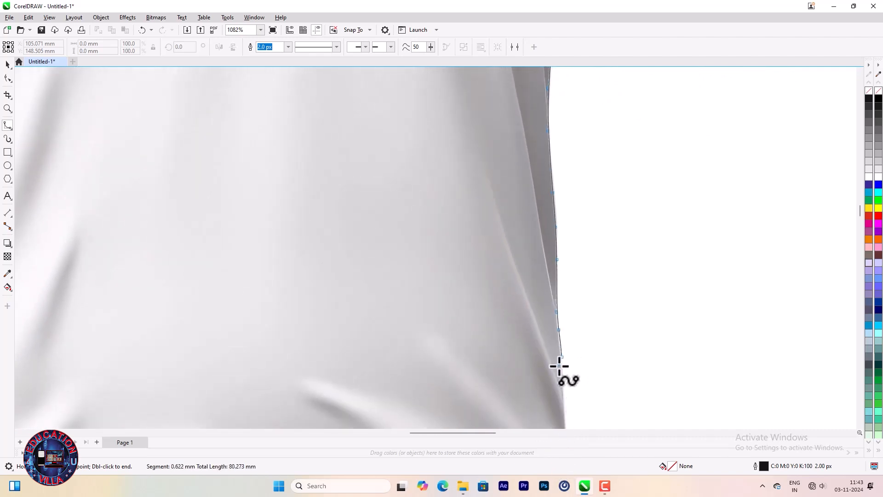
Step: Trace the lowest part of the shirt's right-hand side down to the bottom hem corner
{"action": "left_click", "coordinate": [562, 384]}
{"action": "left_click", "coordinate": [567, 377]}
{"action": "left_click", "coordinate": [562, 393]}
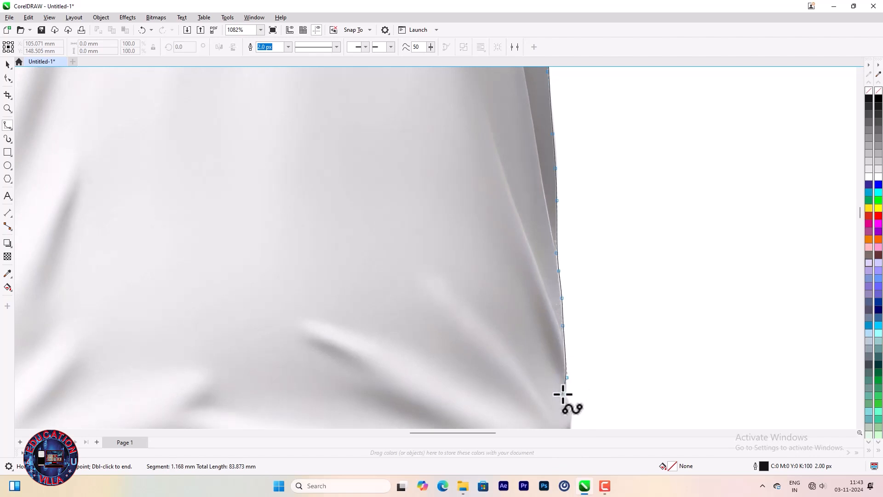
{"action": "left_click", "coordinate": [572, 388]}
{"action": "left_click", "coordinate": [571, 397]}
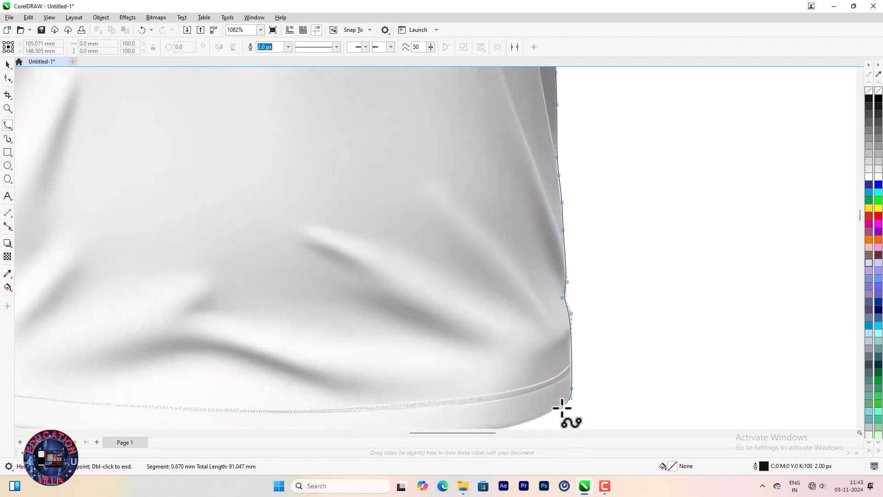
Step: Round the right-hand hem corner and trace the bottom hem to the middle of the shirt
{"action": "left_click", "coordinate": [561, 406]}
{"action": "left_click", "coordinate": [530, 419]}
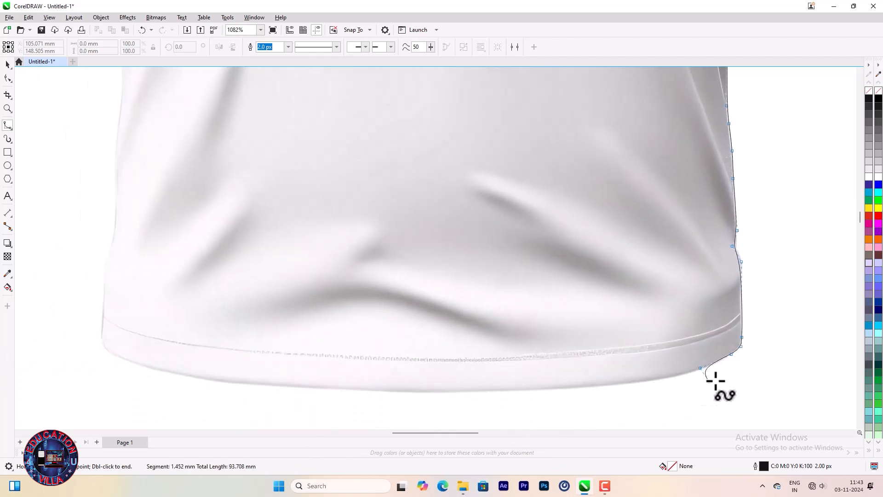
{"action": "left_click", "coordinate": [684, 374]}
{"action": "left_click", "coordinate": [616, 384]}
{"action": "left_click", "coordinate": [516, 388]}
{"action": "left_click", "coordinate": [445, 391]}
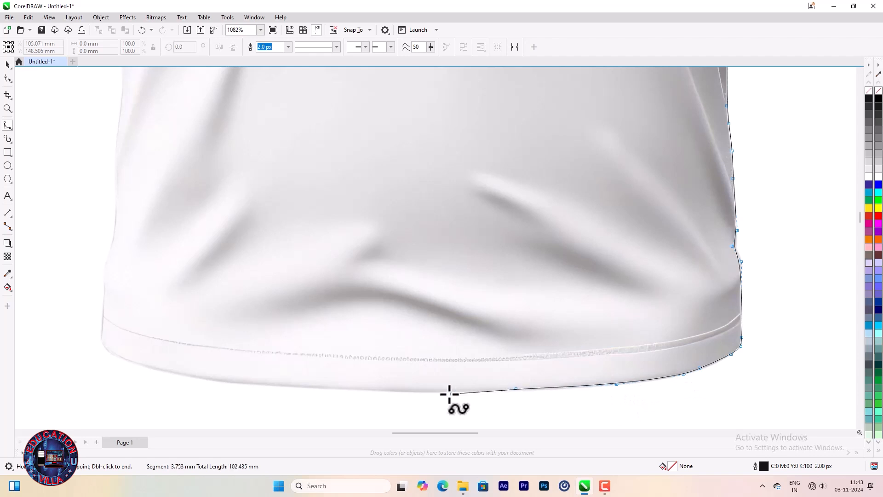
Step: Trace the rest of the bottom hem from the middle around the left-hand corner
{"action": "left_click", "coordinate": [358, 391]}
{"action": "left_click", "coordinate": [251, 384]}
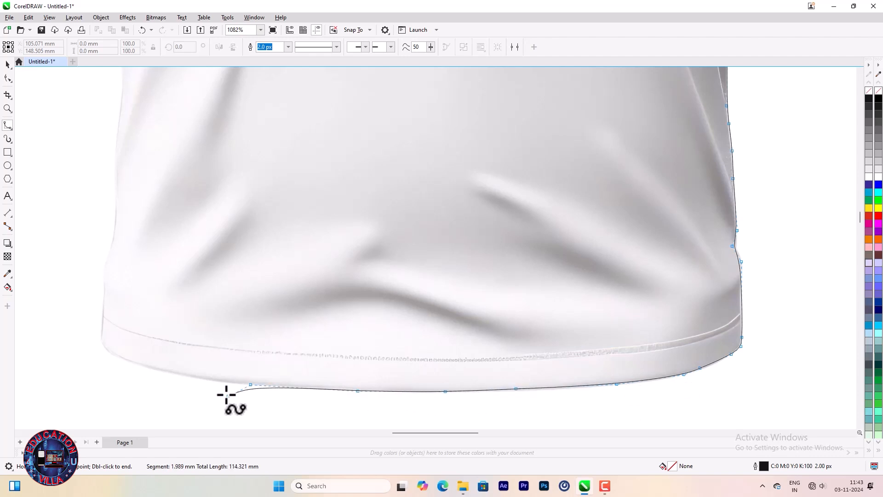
{"action": "left_click", "coordinate": [187, 375]}
{"action": "left_click", "coordinate": [132, 363]}
{"action": "left_click", "coordinate": [108, 353]}
{"action": "left_click", "coordinate": [100, 342]}
{"action": "left_click", "coordinate": [100, 337]}
Step: Trace the outline up the lower part of the shirt's left-hand side, following the curve above the hem
{"action": "left_click", "coordinate": [102, 284]}
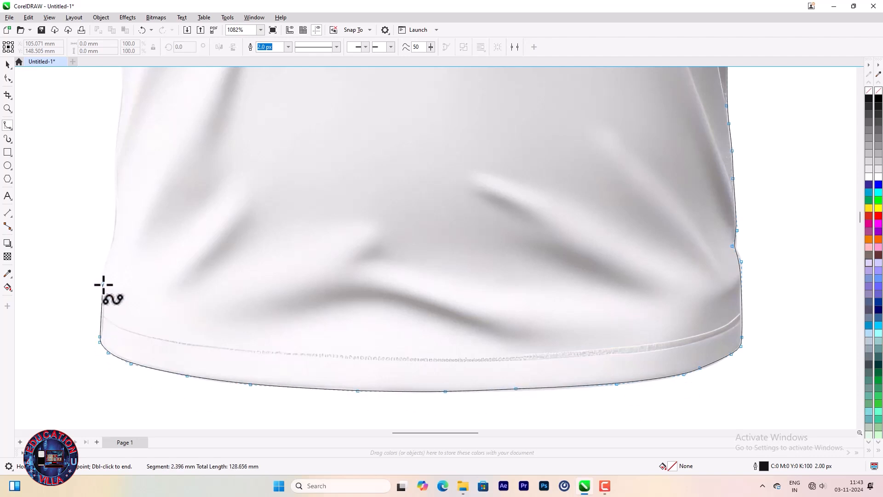
{"action": "left_click", "coordinate": [105, 258]}
{"action": "left_click", "coordinate": [113, 236]}
{"action": "left_click", "coordinate": [117, 209]}
{"action": "left_click", "coordinate": [114, 144]}
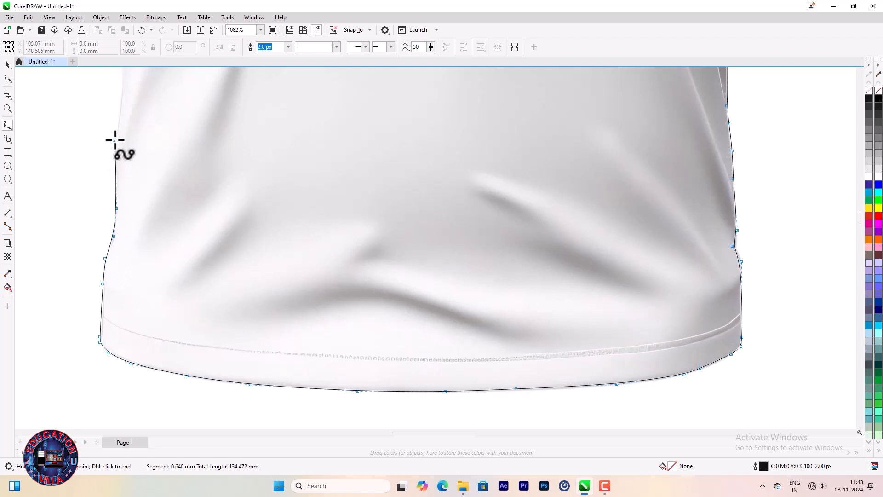
{"action": "left_click", "coordinate": [120, 117]}
{"action": "left_click", "coordinate": [122, 82]}
{"action": "left_click", "coordinate": [129, 73]}
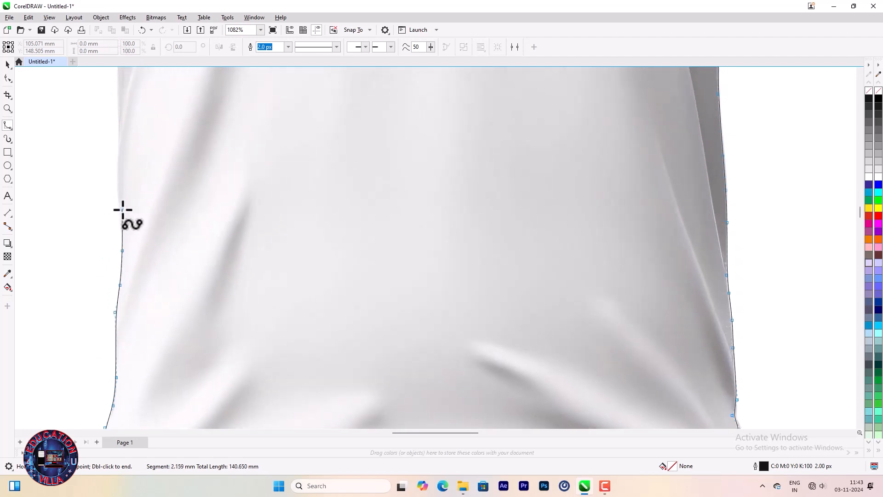
Step: Continue the outline up the left-hand side through the waist toward the sleeve
{"action": "left_click", "coordinate": [119, 209]}
{"action": "left_click", "coordinate": [117, 170]}
{"action": "left_click", "coordinate": [117, 91]}
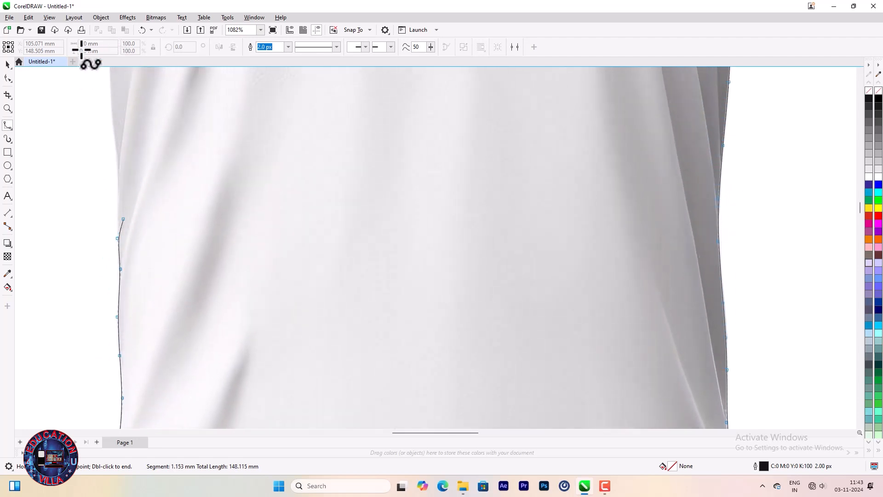
{"action": "left_click", "coordinate": [116, 220]}
{"action": "left_click", "coordinate": [116, 197]}
{"action": "left_click", "coordinate": [109, 165]}
{"action": "left_click", "coordinate": [112, 156]}
{"action": "left_click", "coordinate": [110, 121]}
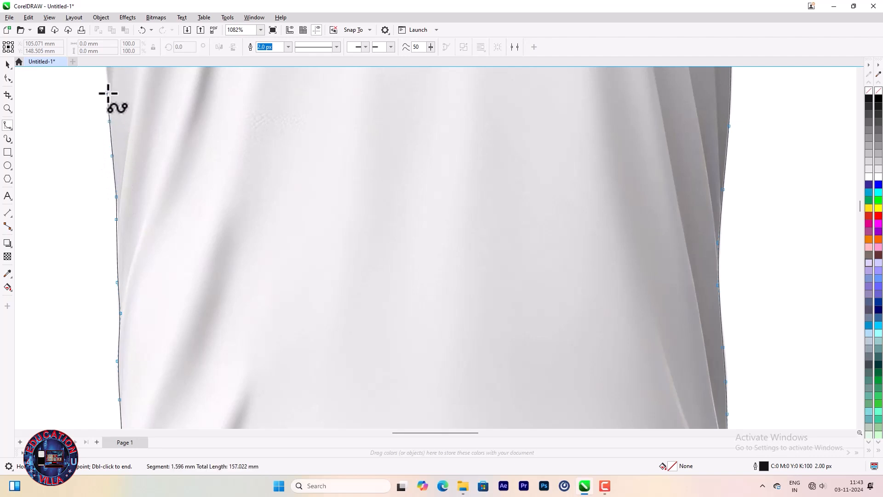
{"action": "left_click", "coordinate": [108, 92]}
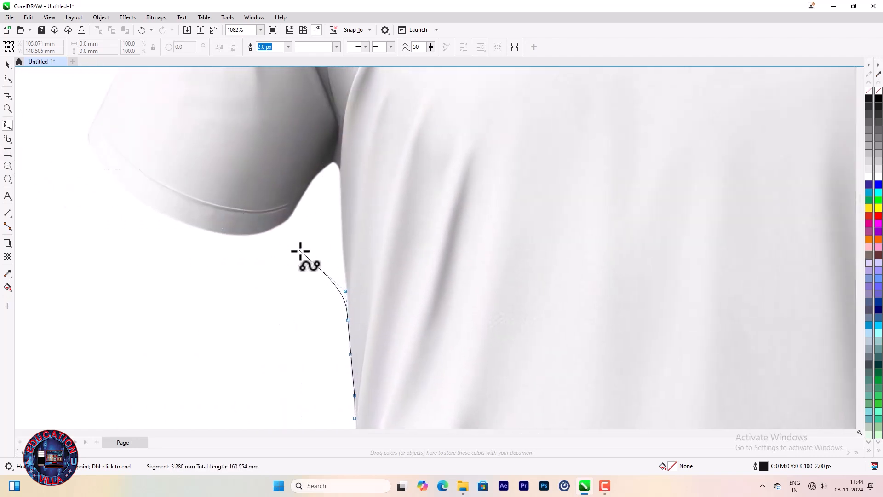
Step: Trace the top of the left-hand side, around the armpit and down the underside of the left-hand sleeve
{"action": "left_click", "coordinate": [171, 179]}
{"action": "left_click", "coordinate": [341, 202]}
{"action": "left_click", "coordinate": [340, 170]}
{"action": "left_click", "coordinate": [333, 163]}
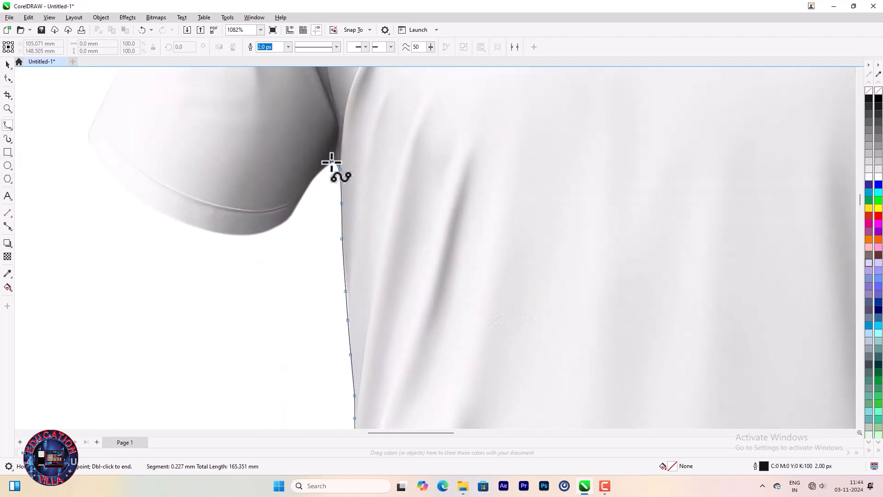
{"action": "left_click", "coordinate": [315, 176]}
{"action": "left_click", "coordinate": [302, 195]}
{"action": "left_click", "coordinate": [290, 218]}
Step: Trace the hem of the left-hand sleeve toward its outer corner
{"action": "left_click", "coordinate": [268, 233]}
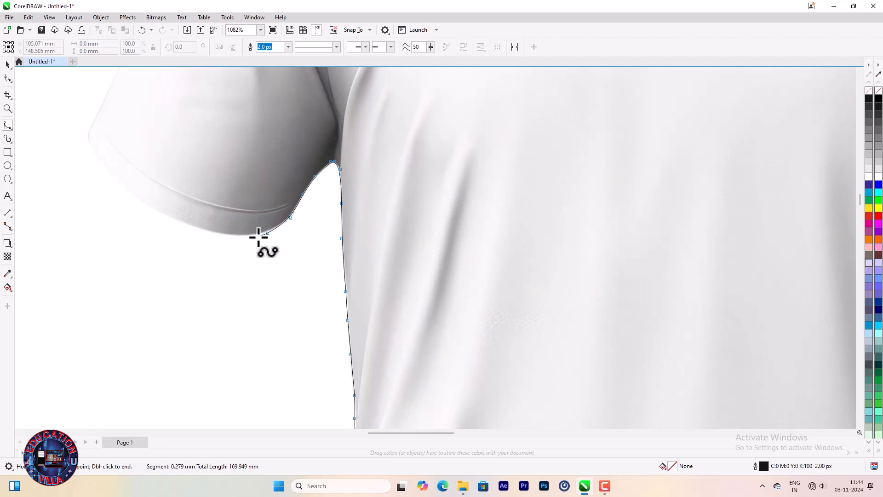
{"action": "left_click", "coordinate": [239, 236]}
{"action": "left_click", "coordinate": [203, 229]}
{"action": "left_click", "coordinate": [171, 219]}
{"action": "left_click", "coordinate": [137, 202]}
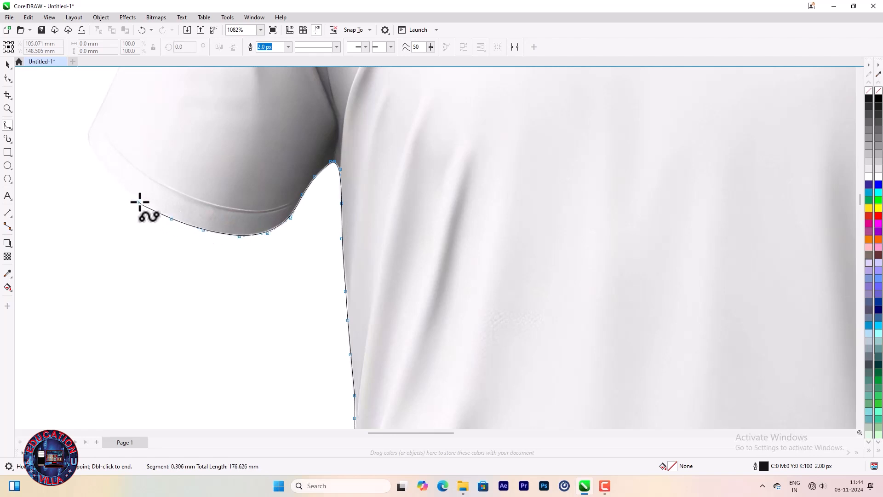
{"action": "left_click", "coordinate": [106, 171]}
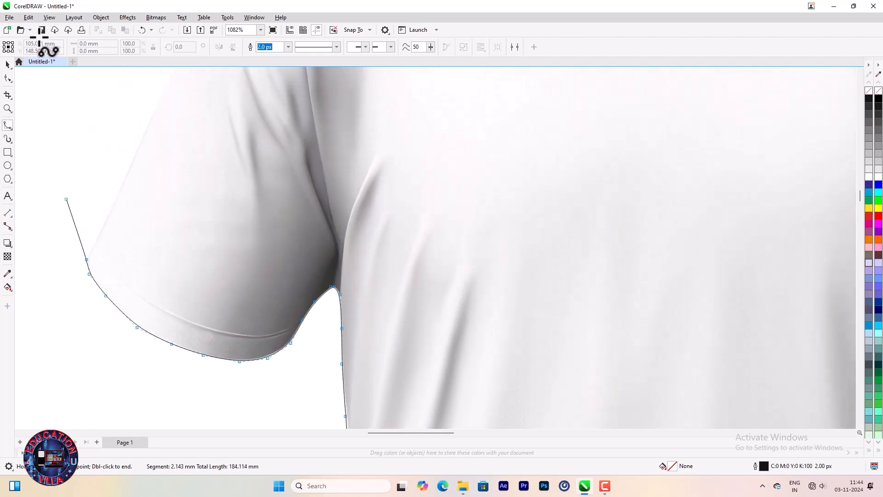
Step: Trace the outer edge of the left-hand sleeve up from the cuff and around the shoulder point
{"action": "left_click", "coordinate": [97, 258]}
{"action": "left_click", "coordinate": [117, 212]}
{"action": "left_click", "coordinate": [140, 158]}
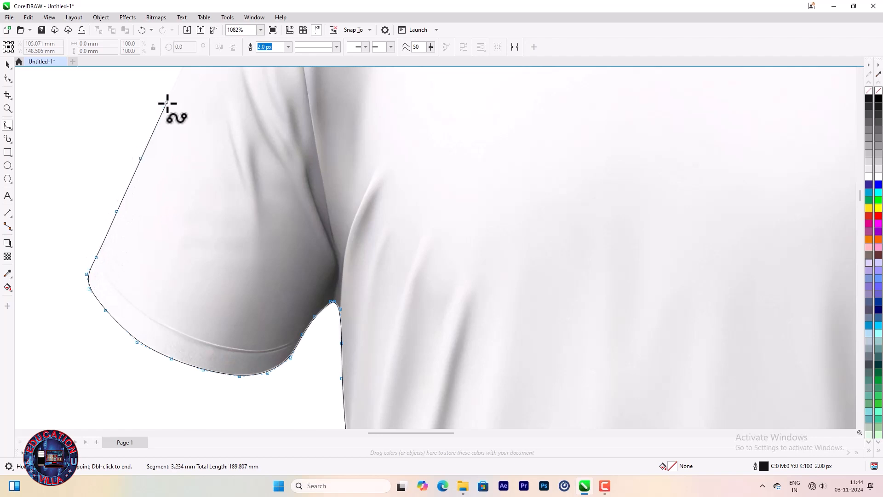
{"action": "left_click", "coordinate": [167, 102]}
{"action": "left_click", "coordinate": [196, 210]}
{"action": "left_click", "coordinate": [212, 184]}
{"action": "left_click", "coordinate": [227, 159]}
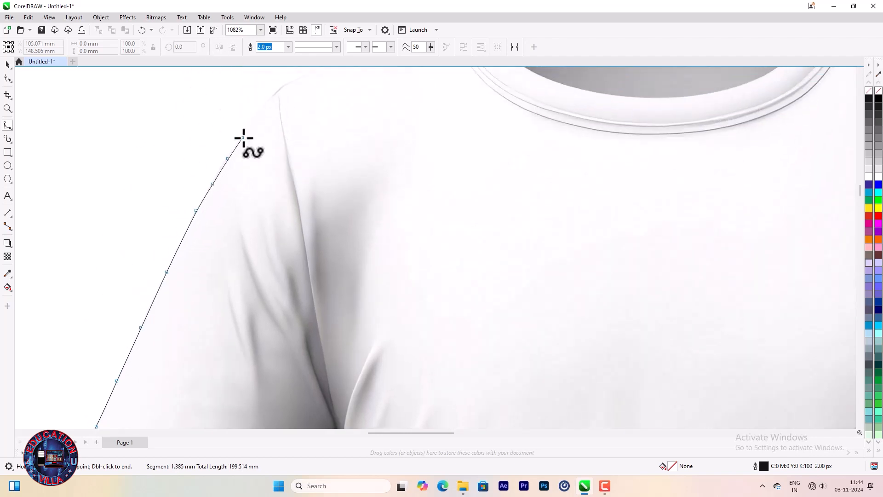
{"action": "left_click", "coordinate": [251, 122]}
{"action": "left_click", "coordinate": [266, 99]}
{"action": "left_click", "coordinate": [285, 86]}
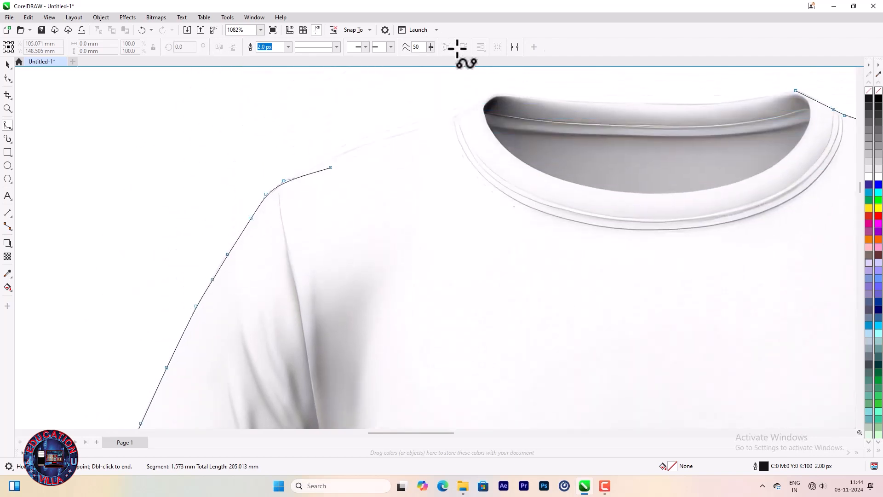
Step: Trace the left-hand shoulder line up to the top corner of the collar
{"action": "left_click", "coordinate": [330, 189]}
{"action": "left_click", "coordinate": [359, 174]}
{"action": "left_click", "coordinate": [401, 162]}
{"action": "left_click", "coordinate": [447, 150]}
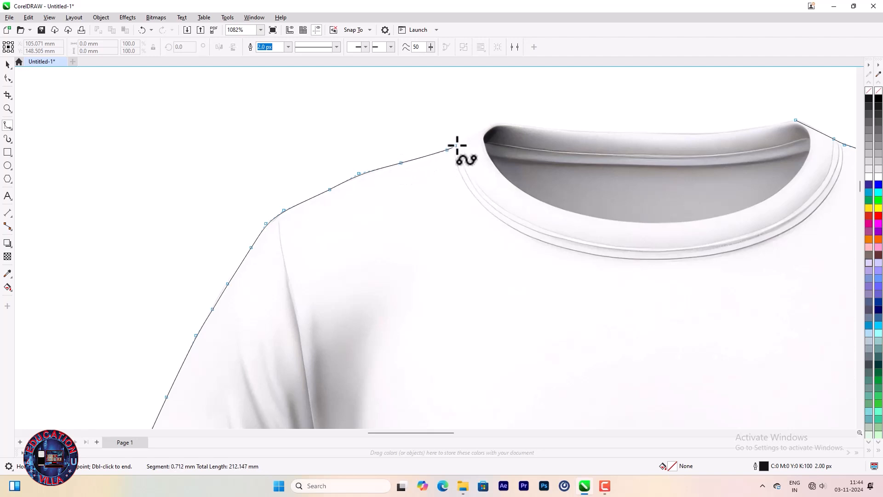
{"action": "left_click", "coordinate": [467, 138]}
{"action": "left_click", "coordinate": [483, 130]}
{"action": "left_click", "coordinate": [493, 124]}
{"action": "left_click", "coordinate": [500, 120]}
Step: Trace the back collar edge to the starting point, closing the shirt outline at about 60 × 67 mm
{"action": "left_click", "coordinate": [520, 125]}
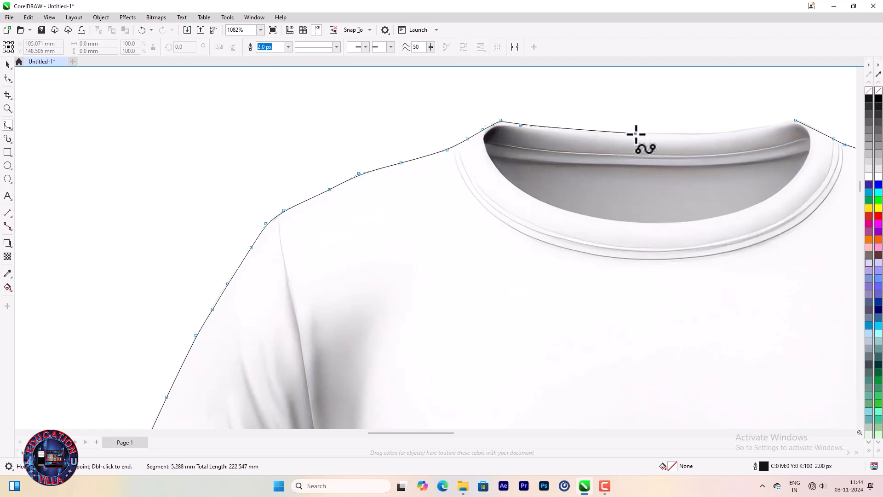
{"action": "left_click", "coordinate": [579, 131]}
{"action": "left_click", "coordinate": [641, 132]}
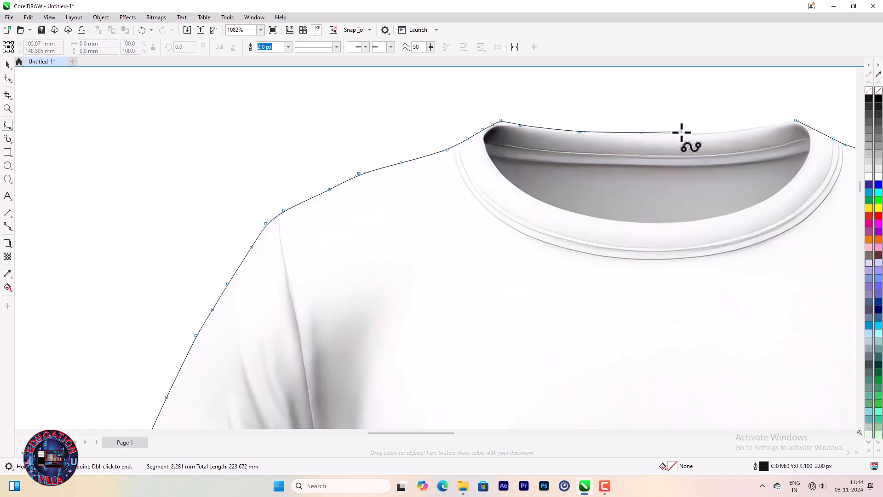
{"action": "left_click", "coordinate": [684, 134]}
{"action": "left_click", "coordinate": [728, 133]}
{"action": "left_click", "coordinate": [796, 120]}
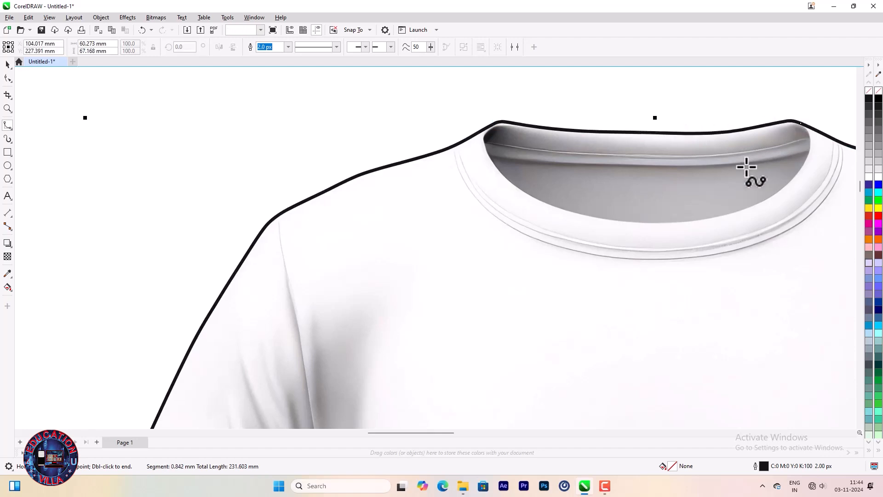
Step: Trace the lower edge of the back collar band inside the neck opening with a B-spline about 17 mm wide
{"action": "scroll", "coordinate": [558, 233], "scroll_direction": "down", "scroll_amount": 3}
{"action": "scroll", "coordinate": [531, 104], "scroll_direction": "up", "scroll_amount": 1}
{"action": "scroll", "coordinate": [515, 92], "scroll_direction": "up", "scroll_amount": 1}
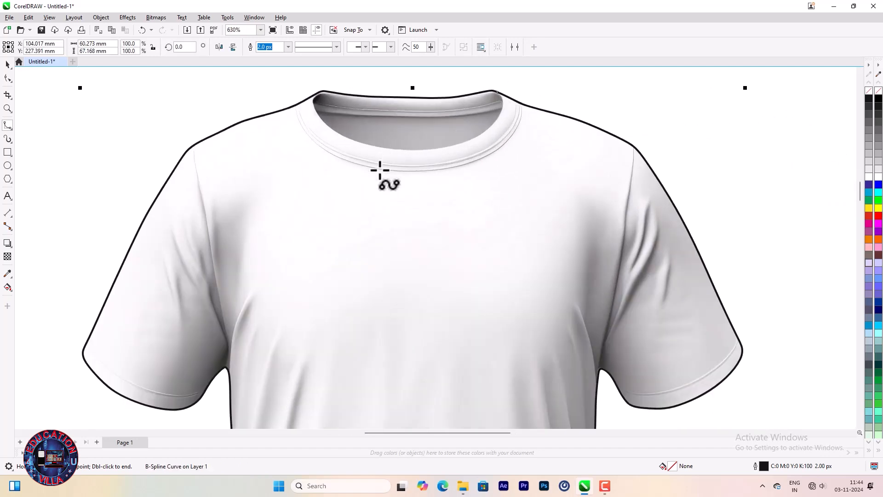
{"action": "left_click", "coordinate": [315, 109]}
{"action": "left_click", "coordinate": [410, 115]}
{"action": "left_click", "coordinate": [463, 113]}
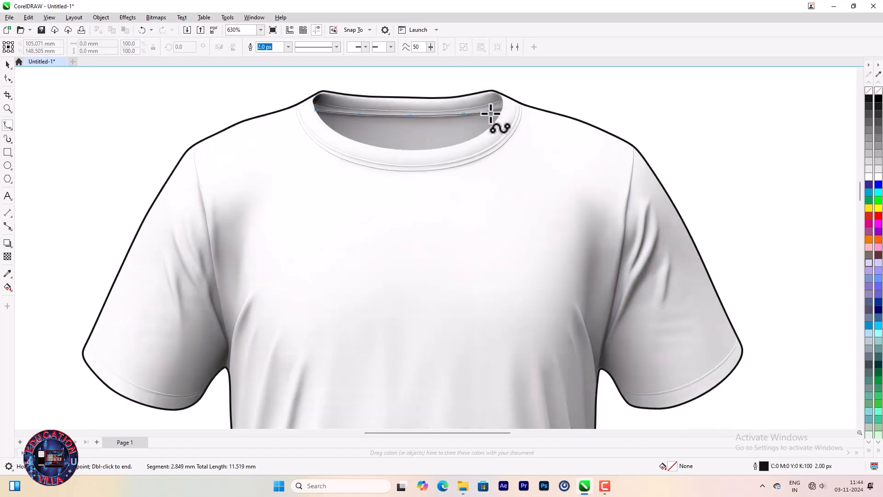
{"action": "left_click", "coordinate": [487, 111]}
{"action": "double_click", "coordinate": [505, 107]}
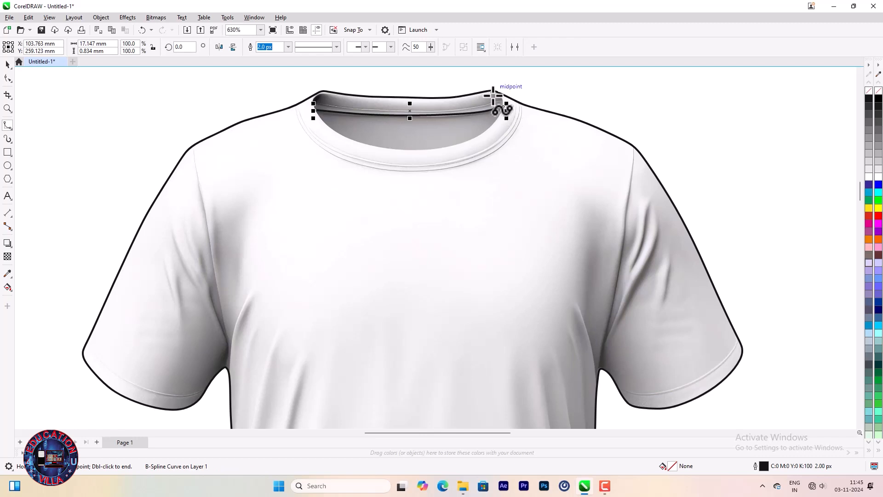
Step: Trace the inner edge of the front collar from the right-hand collar corner around to the left-hand corner
{"action": "left_click", "coordinate": [505, 106]}
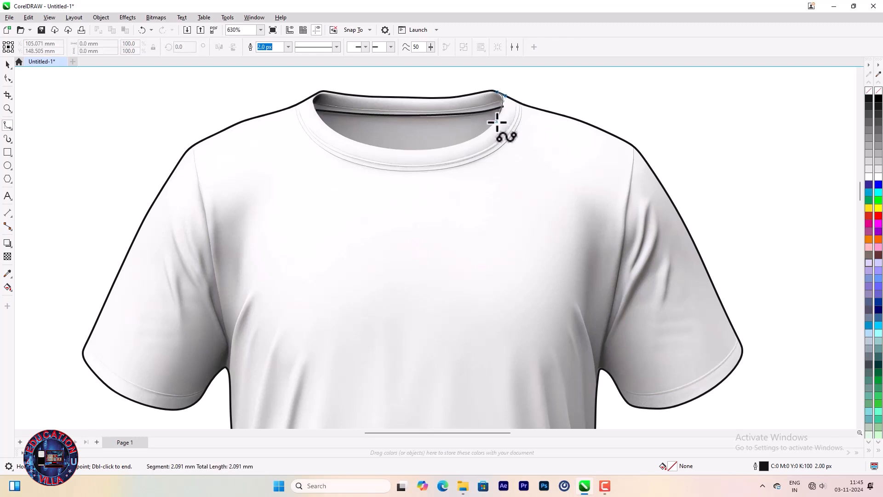
{"action": "left_click", "coordinate": [496, 121]}
{"action": "left_click", "coordinate": [479, 135]}
{"action": "left_click", "coordinate": [458, 146]}
{"action": "left_click", "coordinate": [413, 151]}
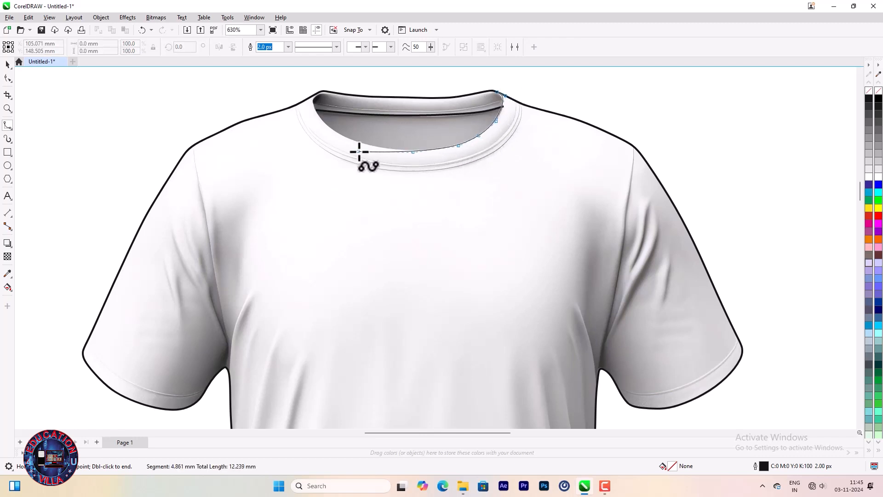
{"action": "left_click", "coordinate": [372, 146]}
{"action": "left_click", "coordinate": [344, 137]}
{"action": "left_click", "coordinate": [328, 126]}
{"action": "left_click", "coordinate": [319, 115]}
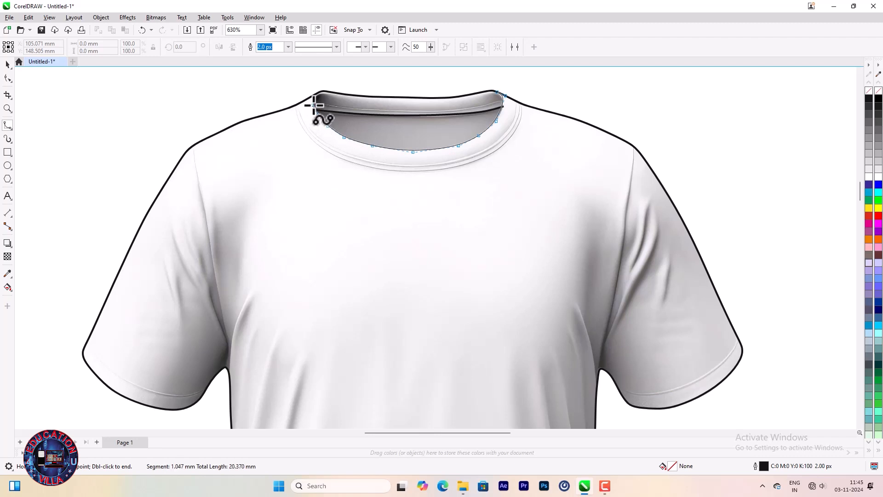
{"action": "double_click", "coordinate": [324, 95]}
Step: Trace the outer collar seam from the left-hand shoulder to the right-hand shoulder with a B-spline about 20.8 × 6.2 mm
{"action": "left_click", "coordinate": [296, 105]}
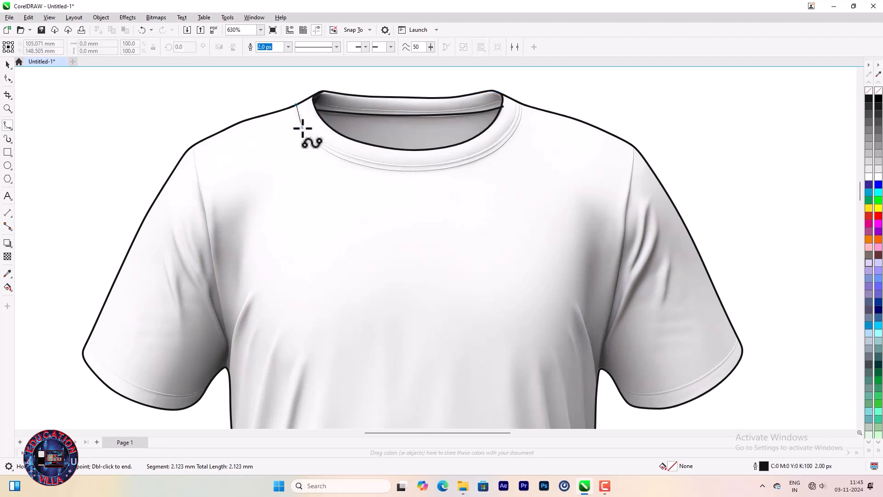
{"action": "left_click", "coordinate": [297, 115]}
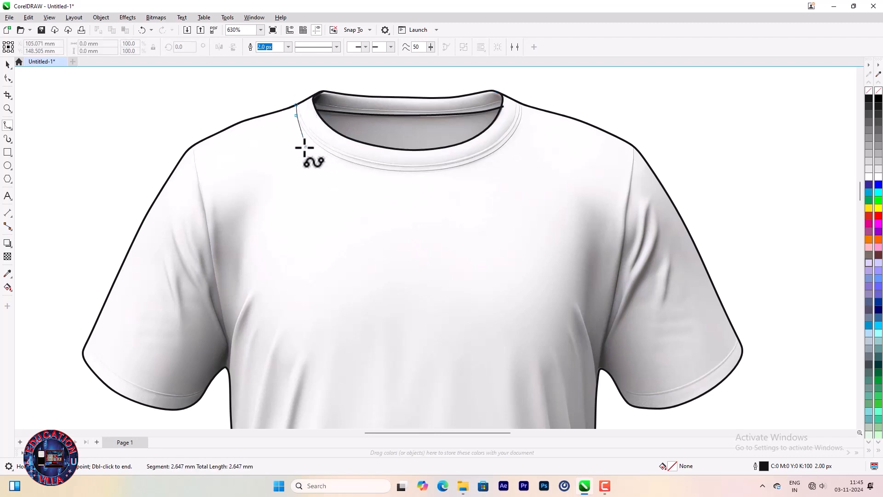
{"action": "left_click", "coordinate": [299, 126]}
{"action": "left_click", "coordinate": [315, 142]}
{"action": "left_click", "coordinate": [332, 154]}
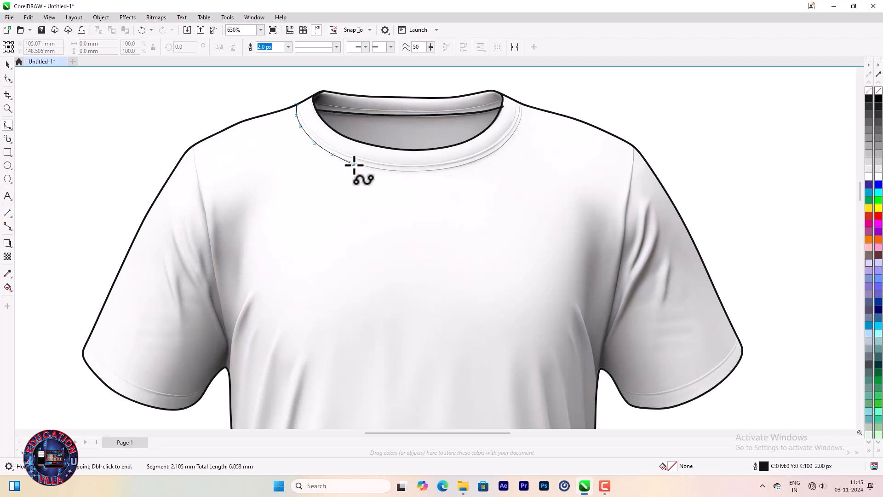
{"action": "left_click", "coordinate": [353, 164]}
{"action": "left_click", "coordinate": [379, 168]}
{"action": "left_click", "coordinate": [415, 171]}
{"action": "left_click", "coordinate": [437, 171]}
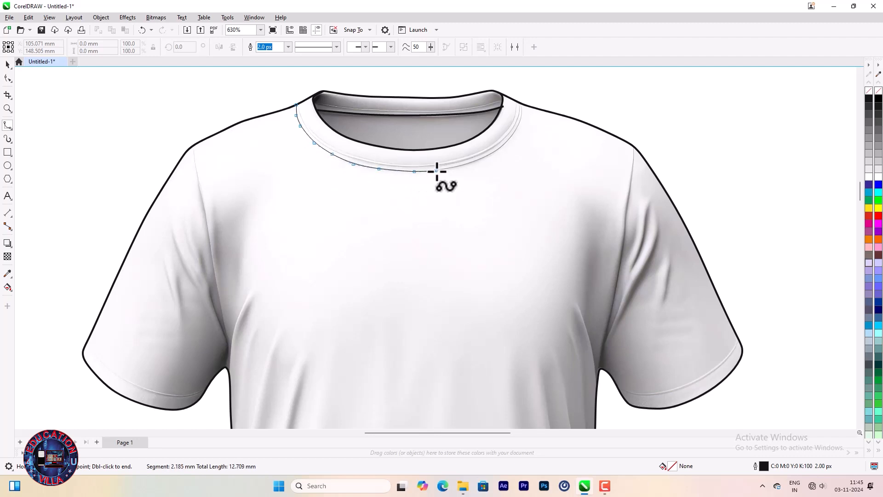
{"action": "left_click", "coordinate": [464, 165]}
{"action": "left_click", "coordinate": [483, 158]}
{"action": "left_click", "coordinate": [501, 150]}
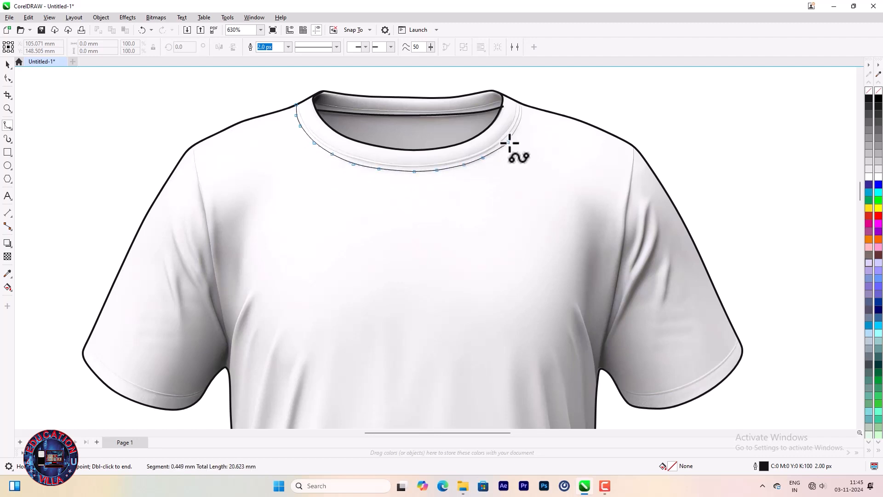
{"action": "double_click", "coordinate": [526, 98]}
Step: Trace the cuff seam of the right-hand sleeve from its outer edge to its inner edge
{"action": "scroll", "coordinate": [466, 155], "scroll_direction": "down", "scroll_amount": 2}
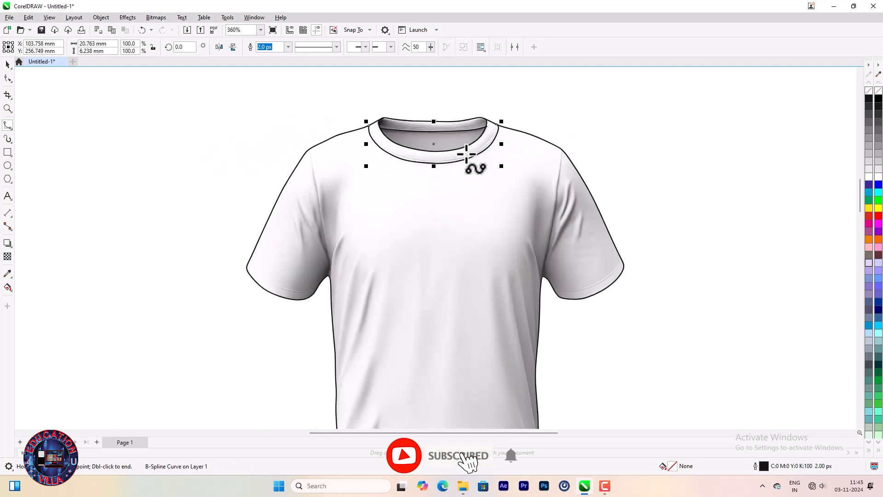
{"action": "scroll", "coordinate": [612, 337], "scroll_direction": "up", "scroll_amount": 1}
{"action": "left_click", "coordinate": [625, 234]}
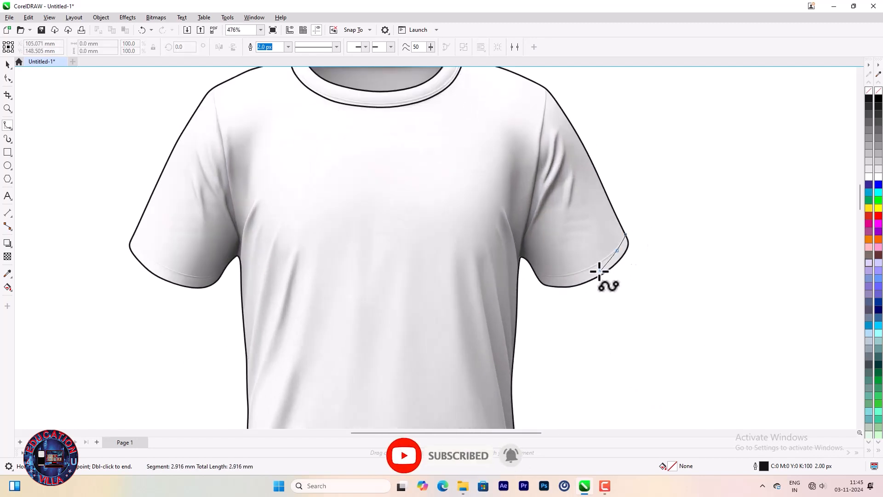
{"action": "left_click", "coordinate": [594, 267]}
{"action": "left_click", "coordinate": [568, 275]}
{"action": "left_click", "coordinate": [551, 276]}
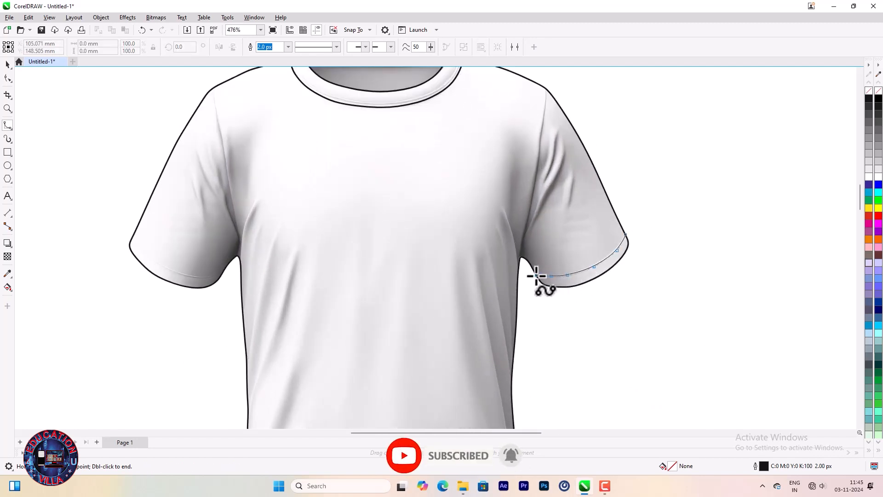
{"action": "double_click", "coordinate": [536, 276]}
Step: Trace the cuff seam of the left-hand sleeve from the inner to the outer edge, about 11.1 × 4.6 mm
{"action": "left_click", "coordinate": [224, 272]}
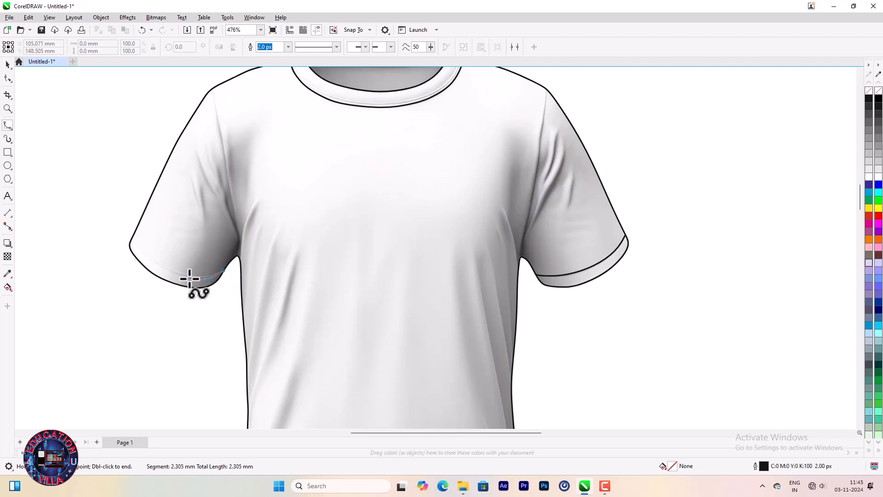
{"action": "left_click", "coordinate": [189, 277]}
{"action": "double_click", "coordinate": [138, 246]}
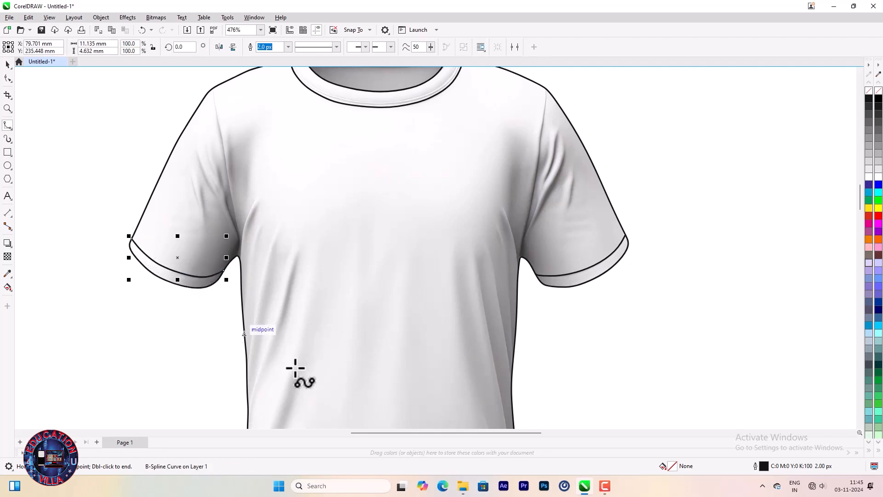
Step: Trace the bottom hem seam across the full width of the shirt, about 34 × 2.4 mm
{"action": "scroll", "coordinate": [465, 296], "scroll_direction": "down", "scroll_amount": 2}
{"action": "scroll", "coordinate": [414, 425], "scroll_direction": "up", "scroll_amount": 4}
{"action": "left_click", "coordinate": [635, 300]}
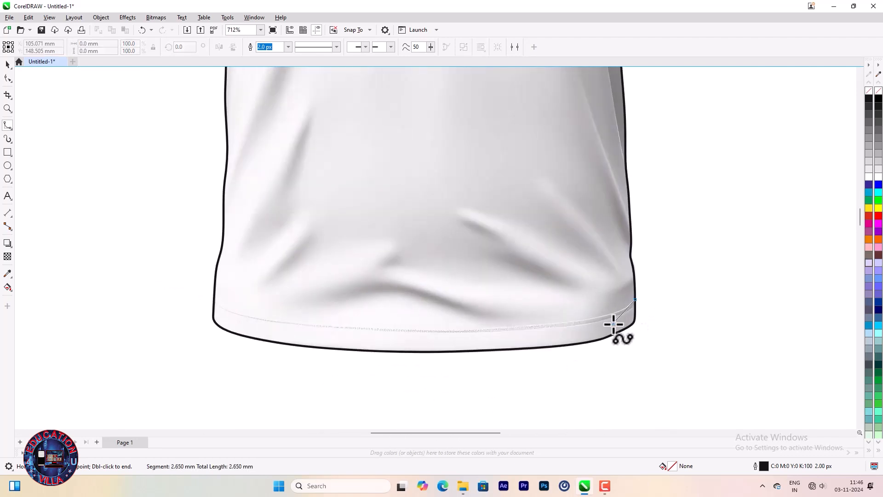
{"action": "left_click", "coordinate": [619, 315]}
{"action": "left_click", "coordinate": [455, 330]}
{"action": "left_click", "coordinate": [301, 325]}
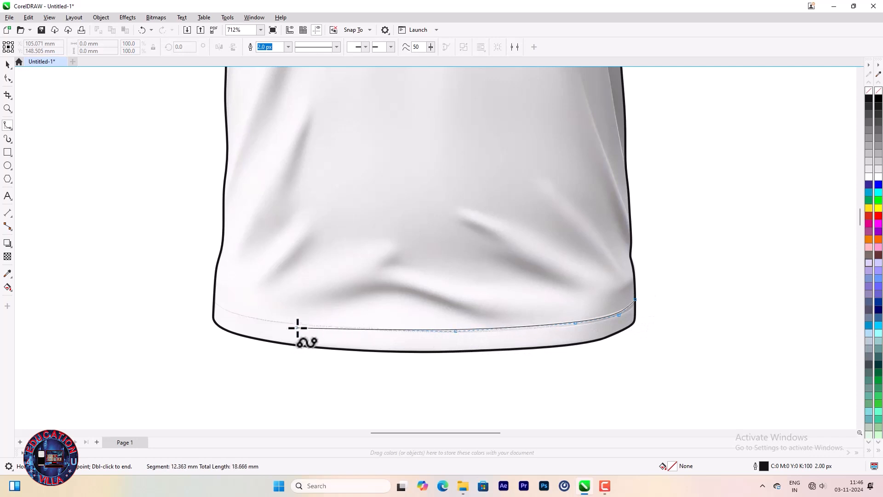
{"action": "left_click", "coordinate": [236, 314]}
{"action": "double_click", "coordinate": [214, 303]}
Step: Test the closed shirt outline with a yellow fill and a trial move, and restore it unfilled in place
{"action": "scroll", "coordinate": [591, 262], "scroll_direction": "down", "scroll_amount": 5}
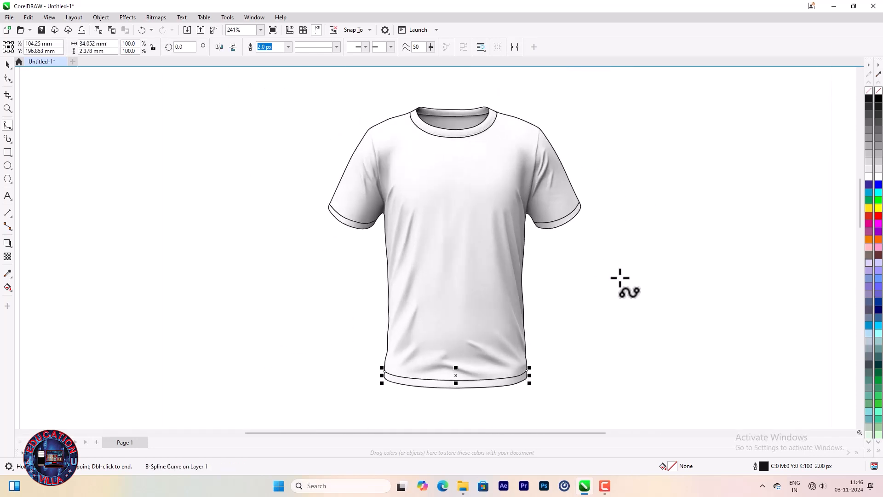
{"action": "left_click", "coordinate": [7, 64]}
{"action": "left_click", "coordinate": [878, 207]}
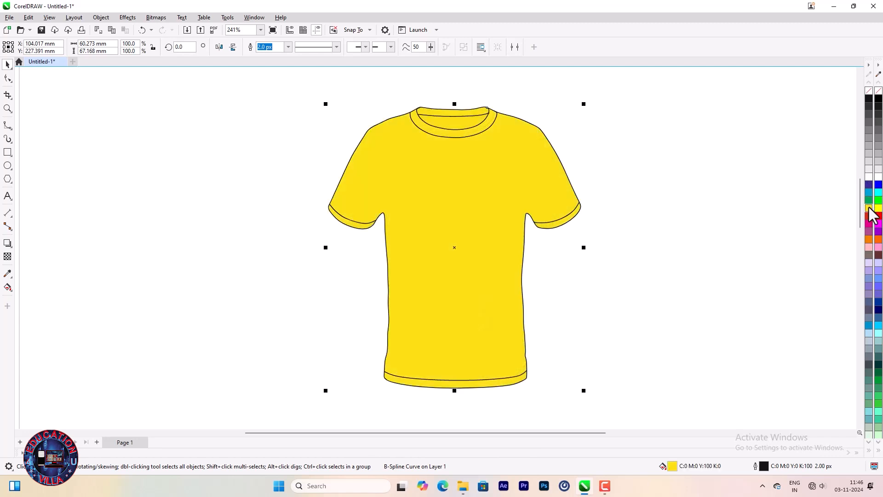
{"action": "left_click_drag", "start_coordinate": [451, 250], "coordinate": [666, 246]}
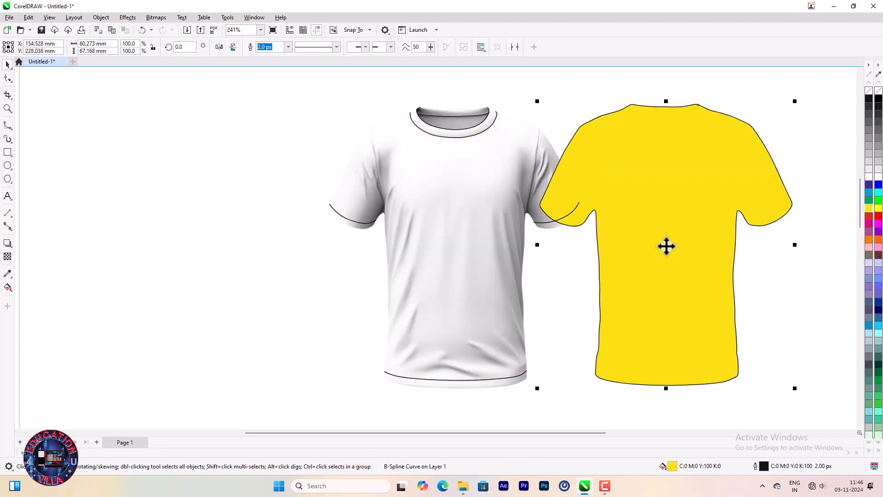
{"action": "key", "text": "ctrl+z"}
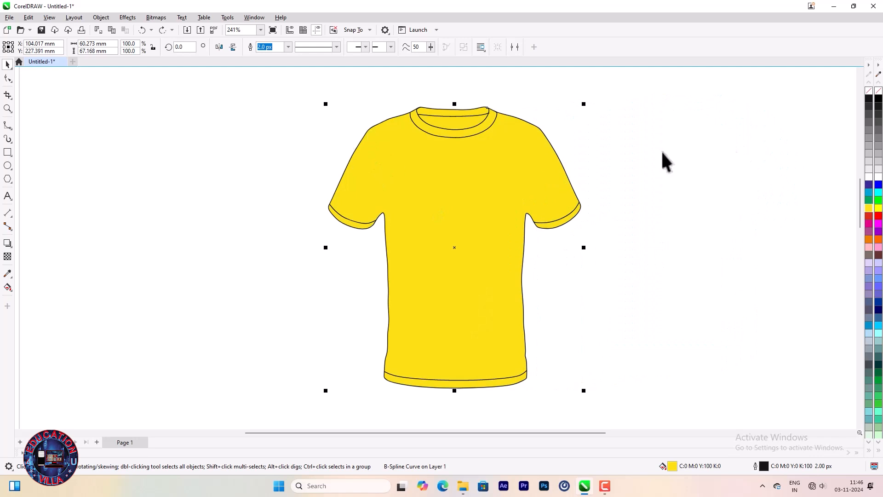
{"action": "left_click", "coordinate": [878, 92]}
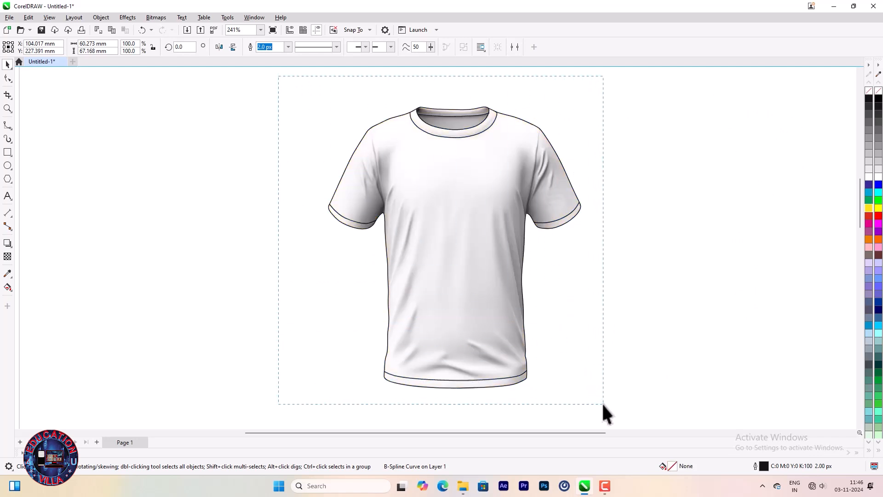
Step: Select all the traced curves without the shirt image and move them about 67 mm to the left, clear of the image
{"action": "left_click_drag", "start_coordinate": [601, 402], "coordinate": [602, 403]}
{"action": "left_click", "coordinate": [428, 280]}
{"action": "mouse_move", "coordinate": [434, 278]}
{"action": "left_mouse_down"}
{"action": "mouse_move", "coordinate": [170, 296]}
{"action": "mouse_move", "coordinate": [163, 272]}
{"action": "left_mouse_up"}
{"action": "left_click", "coordinate": [278, 272]}
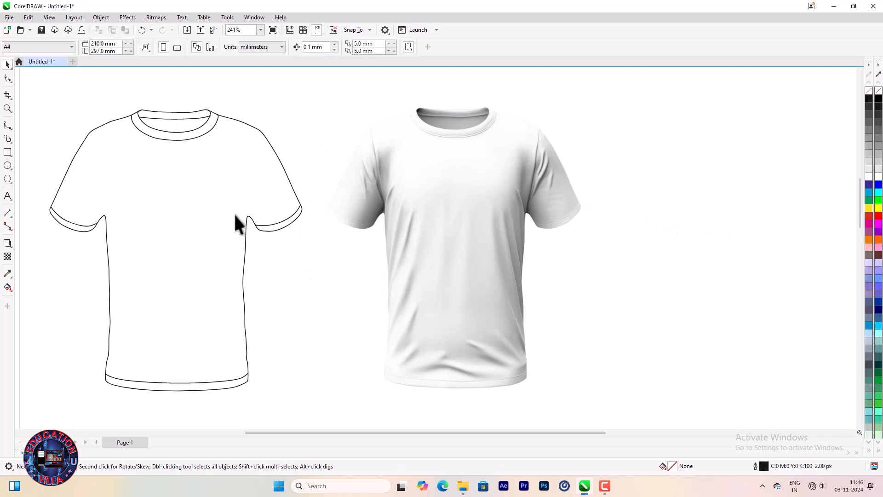
Step: Fill the traced shirt outline with red (M 100, Y 100) and deselect it
{"action": "left_click", "coordinate": [210, 209]}
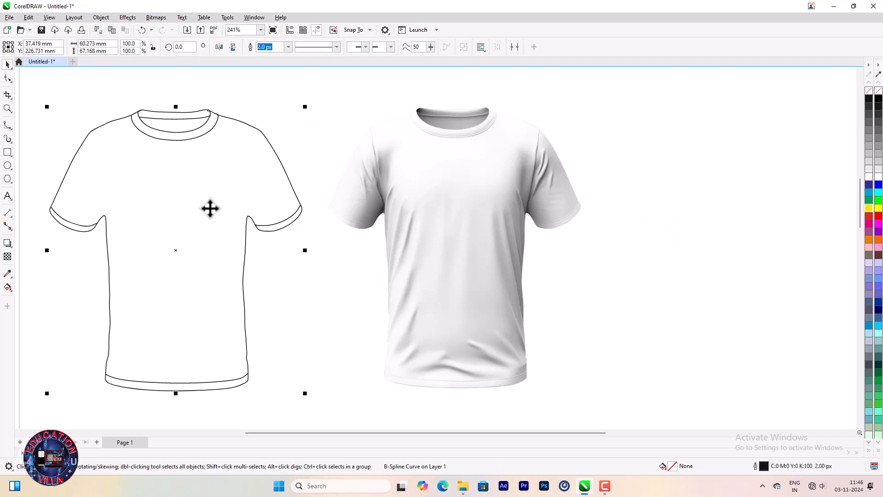
{"action": "left_click", "coordinate": [869, 215]}
{"action": "left_click", "coordinate": [283, 235]}
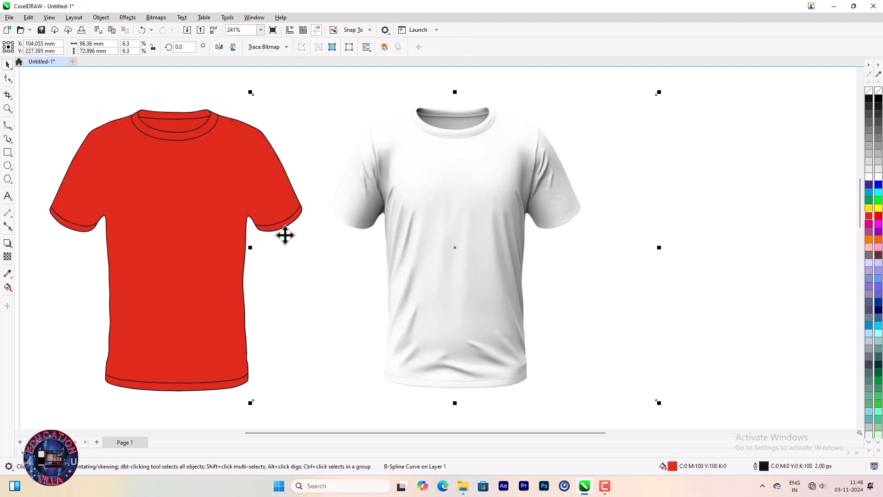
{"action": "left_click", "coordinate": [312, 175]}
{"action": "left_click", "coordinate": [208, 95]}
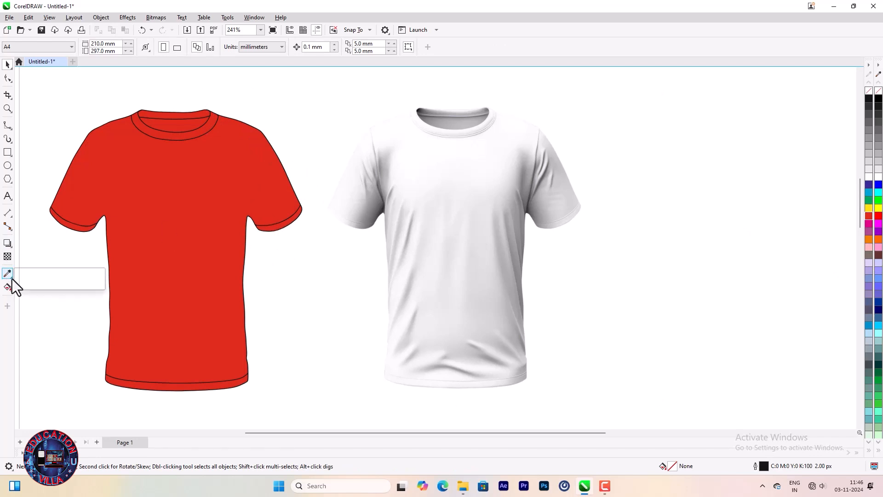
Step: Smart Fill both sleeve cuffs, the front and back collar bands and the bottom hem with green and no outline
{"action": "mouse_move", "coordinate": [8, 287]}
{"action": "left_click", "coordinate": [37, 297]}
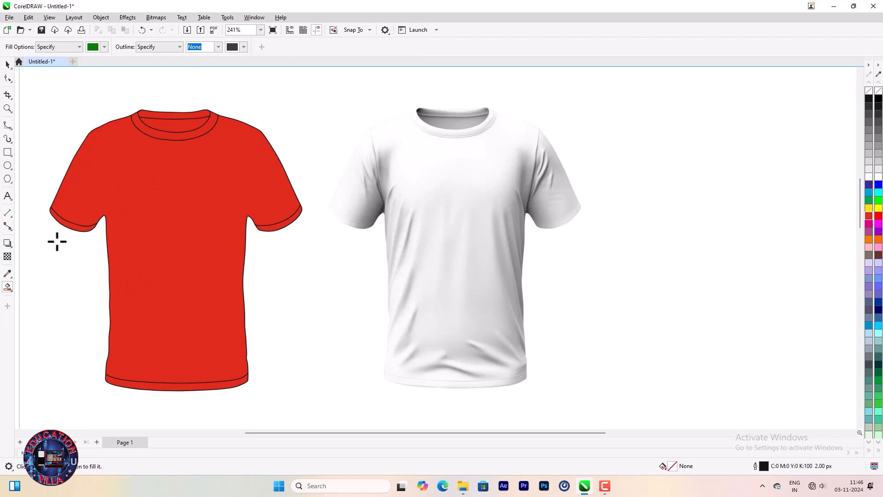
{"action": "left_click", "coordinate": [69, 225]}
{"action": "left_click", "coordinate": [169, 133]}
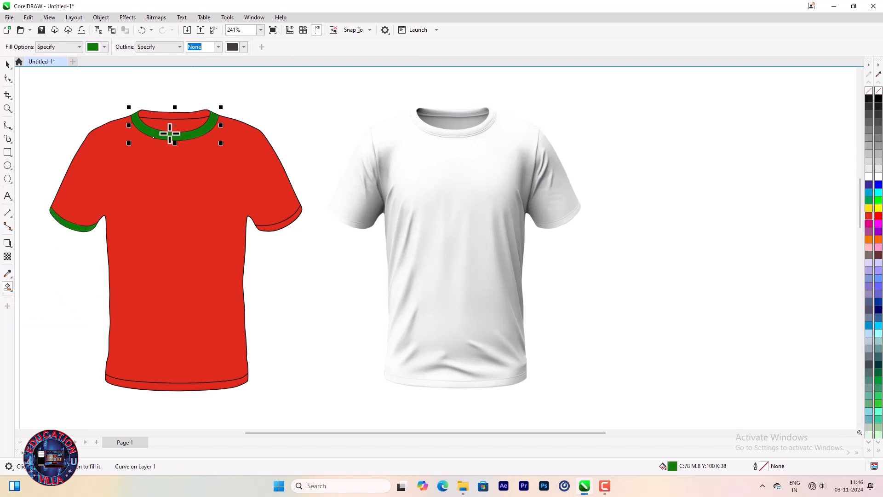
{"action": "left_click", "coordinate": [192, 114]}
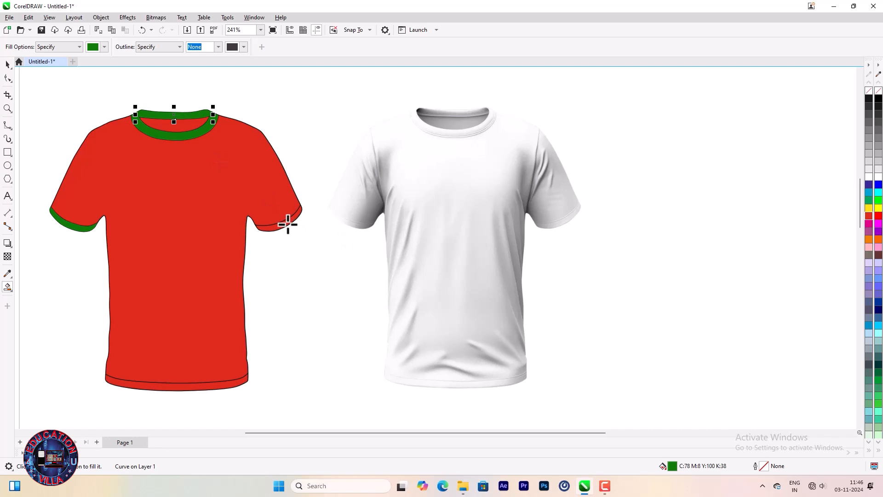
{"action": "left_click", "coordinate": [232, 382]}
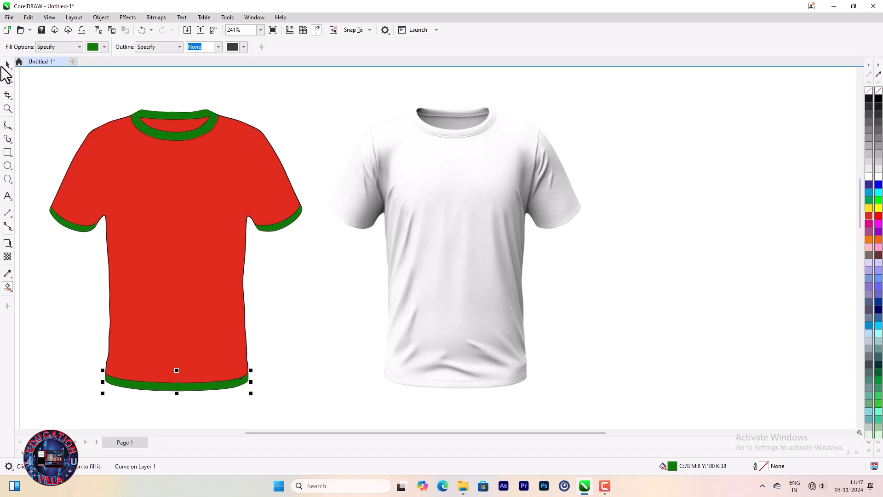
Step: Recolour the back collar band, the front collar band and the right-hand cuff yellow (Y 100)
{"action": "left_click", "coordinate": [6, 65]}
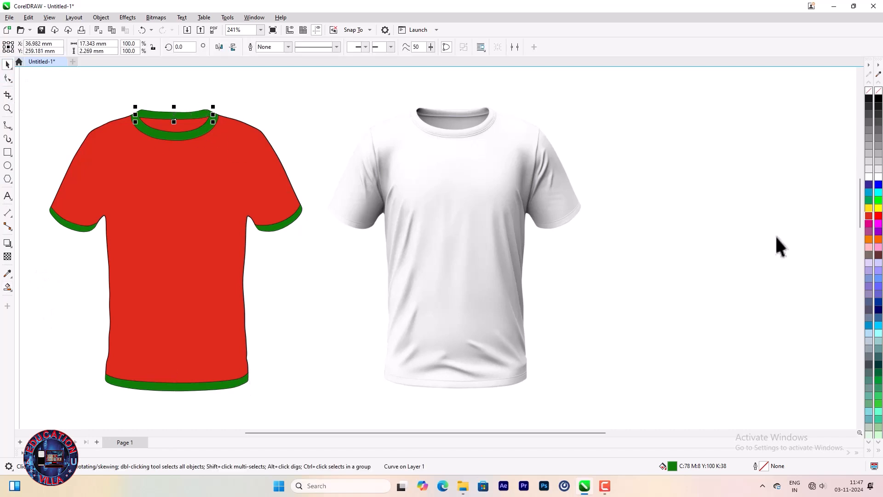
{"action": "left_click", "coordinate": [875, 208]}
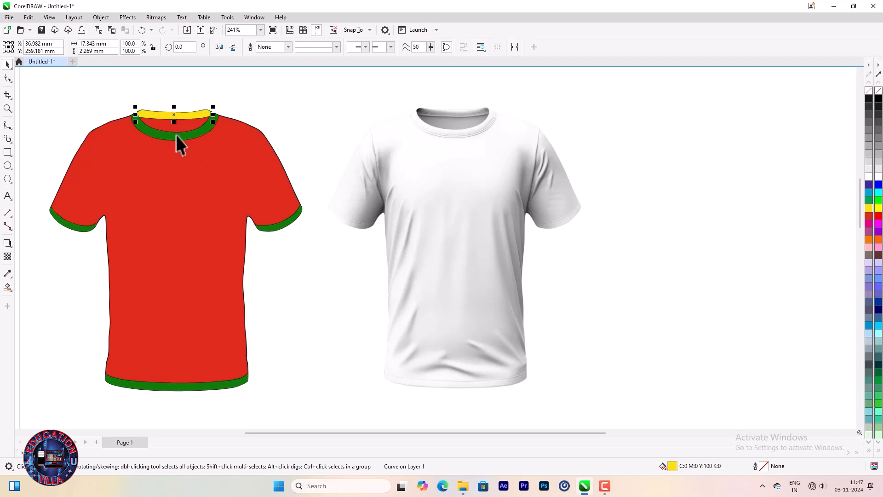
{"action": "left_click", "coordinate": [176, 135]}
{"action": "left_click", "coordinate": [875, 208]}
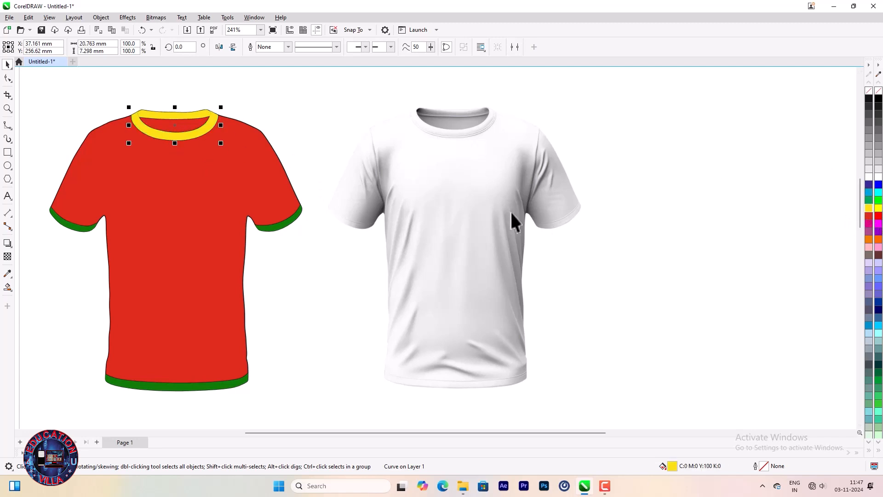
{"action": "left_click", "coordinate": [281, 225]}
{"action": "left_click", "coordinate": [876, 208]}
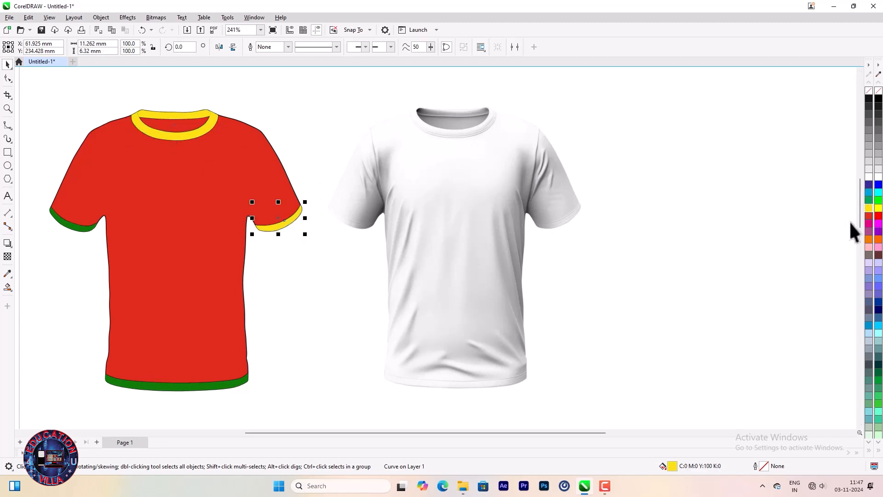
Step: Recolour the left-hand sleeve cuff and the bottom hem yellow (Y 100) and deselect
{"action": "left_click", "coordinate": [73, 228]}
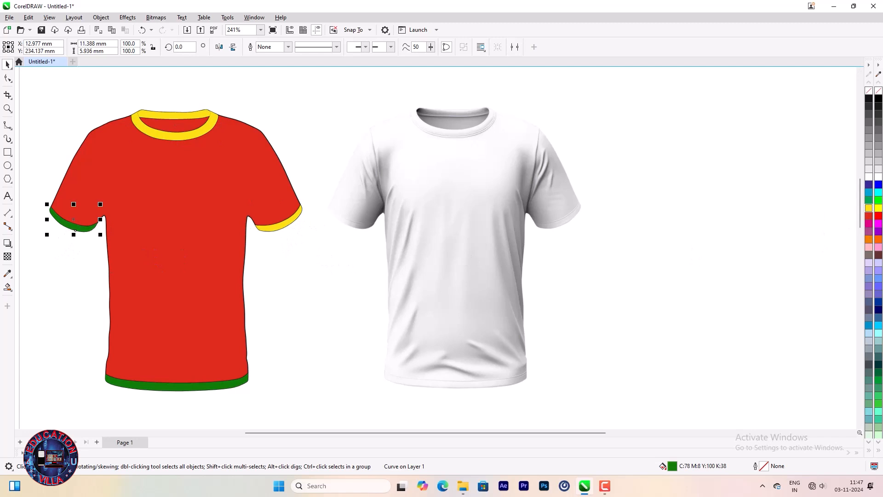
{"action": "left_click", "coordinate": [875, 208]}
{"action": "left_click", "coordinate": [214, 382]}
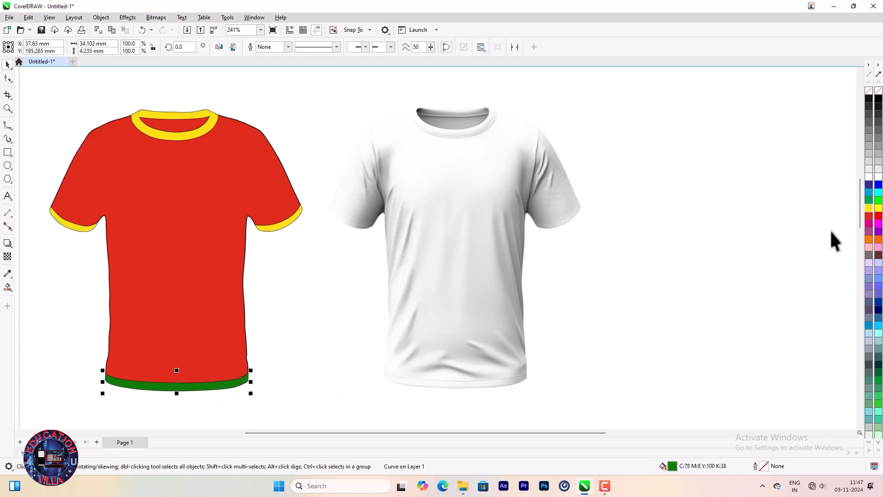
{"action": "left_click", "coordinate": [876, 207]}
{"action": "left_click", "coordinate": [320, 339]}
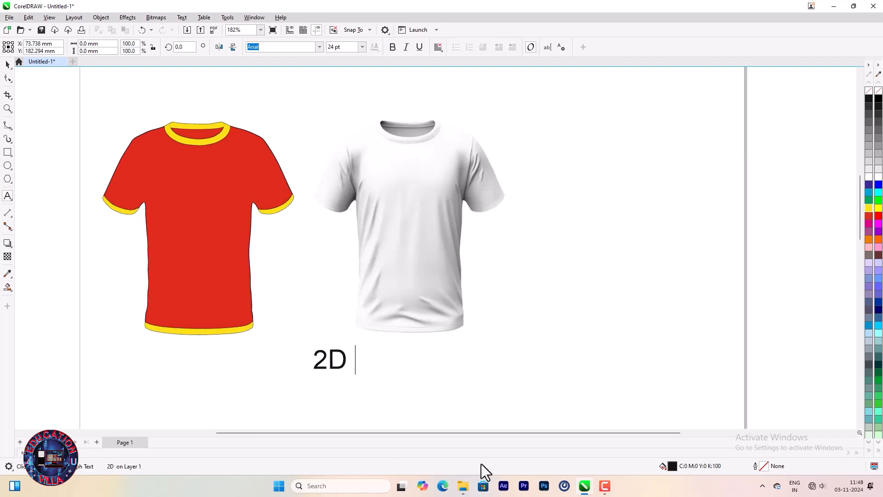
Step: Add the text "2D Mockup" in 24 pt Arial and move it beneath the red shirt
{"action": "type", "text": "Mocup"}
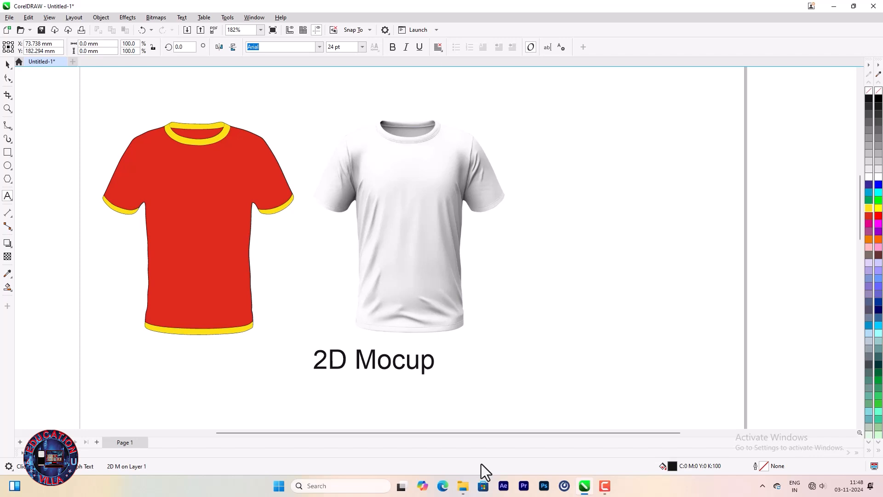
{"action": "key", "text": "BackSpace"}
{"action": "key", "text": "BackSpace"}
{"action": "type", "text": "k"}
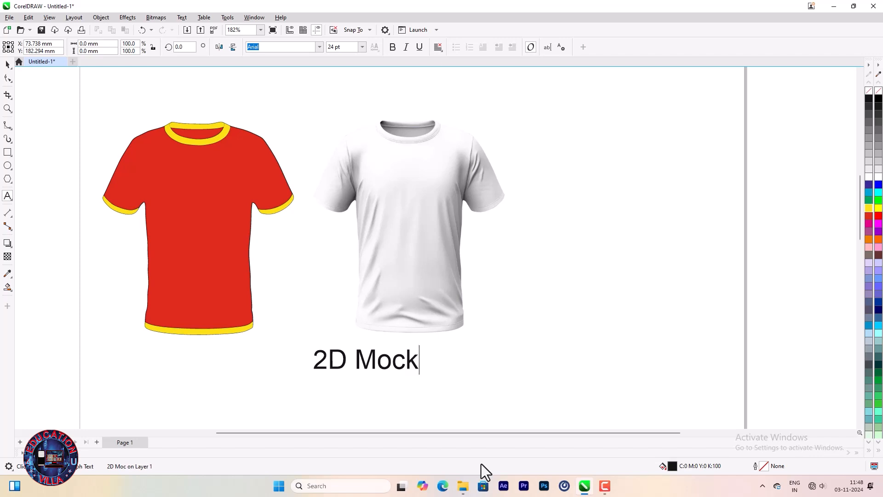
{"action": "type", "text": "up"}
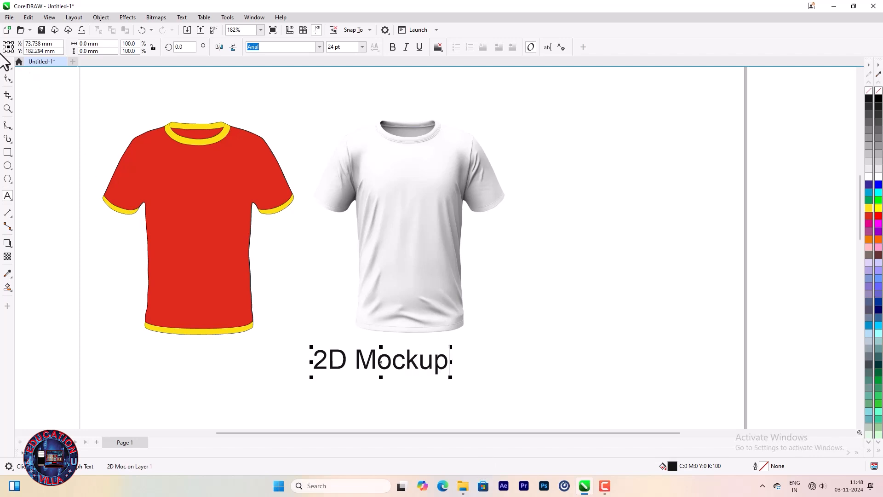
{"action": "left_click", "coordinate": [6, 66]}
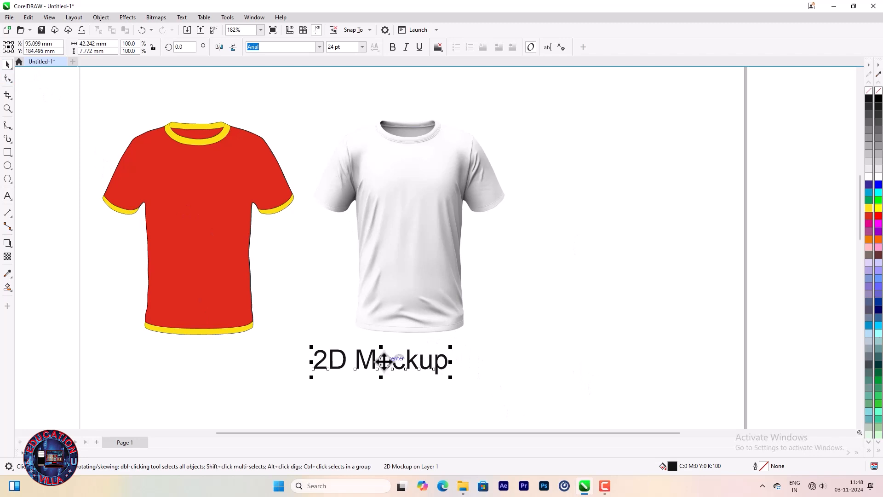
{"action": "left_click_drag", "start_coordinate": [384, 362], "coordinate": [200, 362]}
{"action": "left_click", "coordinate": [308, 350]}
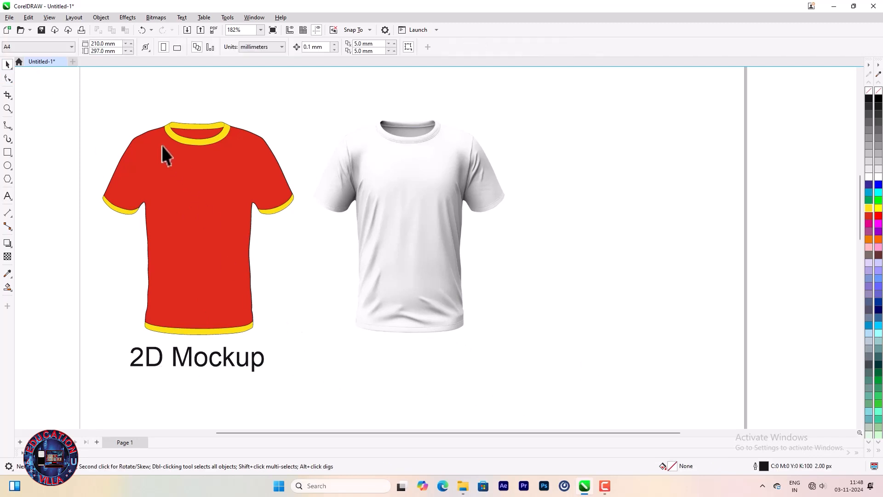
Step: Duplicate all objects of the red shirt about 133 mm across, on the other side of the white T-shirt image, and deselect
{"action": "left_click_drag", "start_coordinate": [262, 264], "coordinate": [308, 343]}
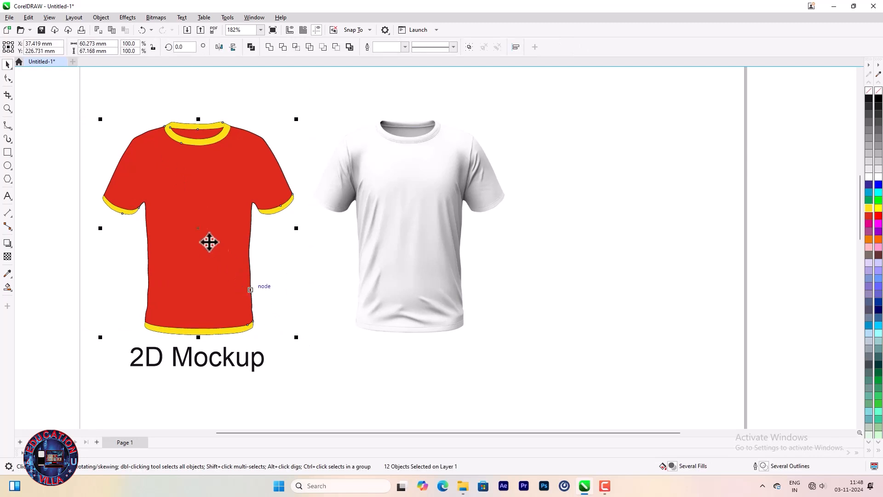
{"action": "left_click_drag", "start_coordinate": [209, 242], "coordinate": [621, 230]}
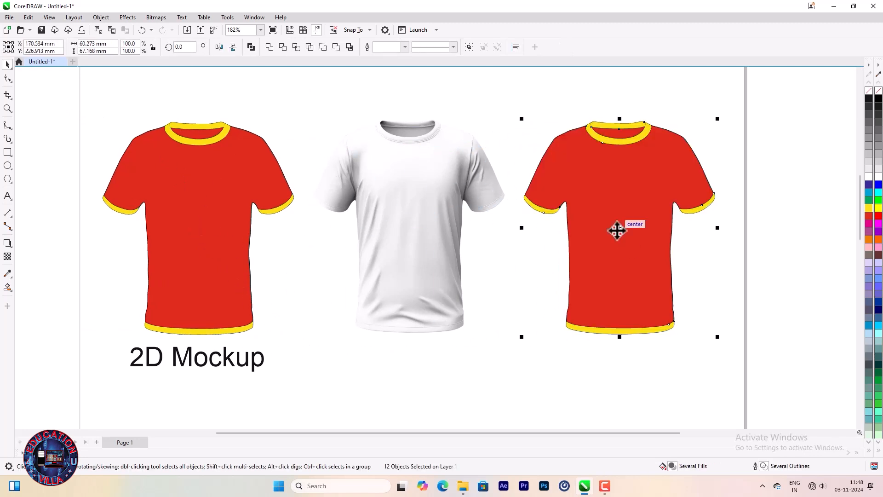
{"action": "left_click", "coordinate": [489, 266]}
{"action": "left_click", "coordinate": [438, 376]}
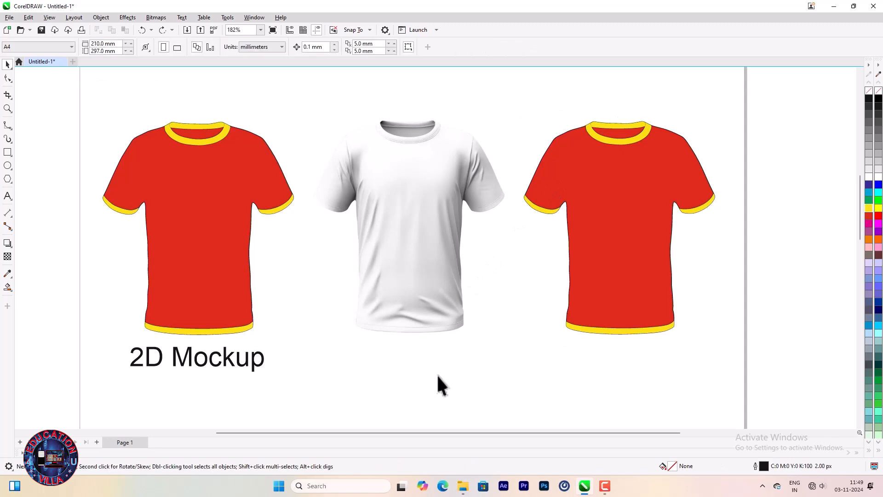
Step: PowerClip the white T-shirt image inside the body outline of the duplicated red shirt
{"action": "left_click", "coordinate": [428, 188]}
{"action": "right_click", "coordinate": [428, 188]}
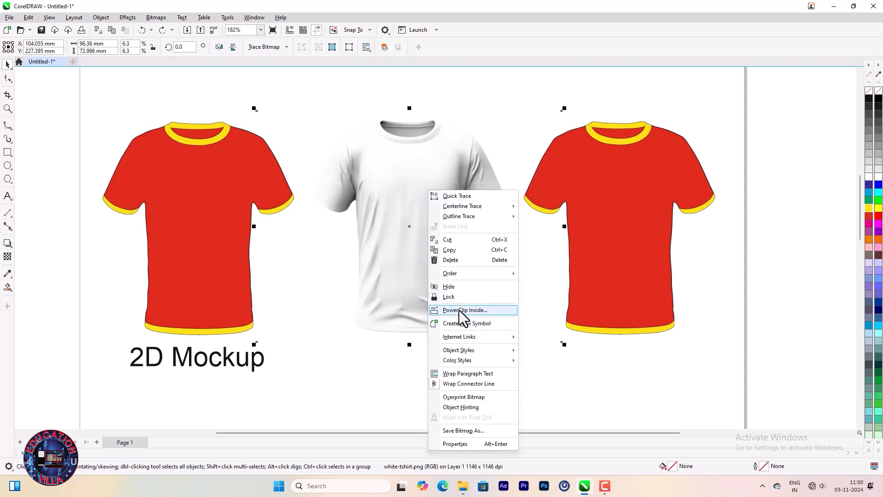
{"action": "left_click", "coordinate": [459, 310]}
{"action": "left_click", "coordinate": [617, 221]}
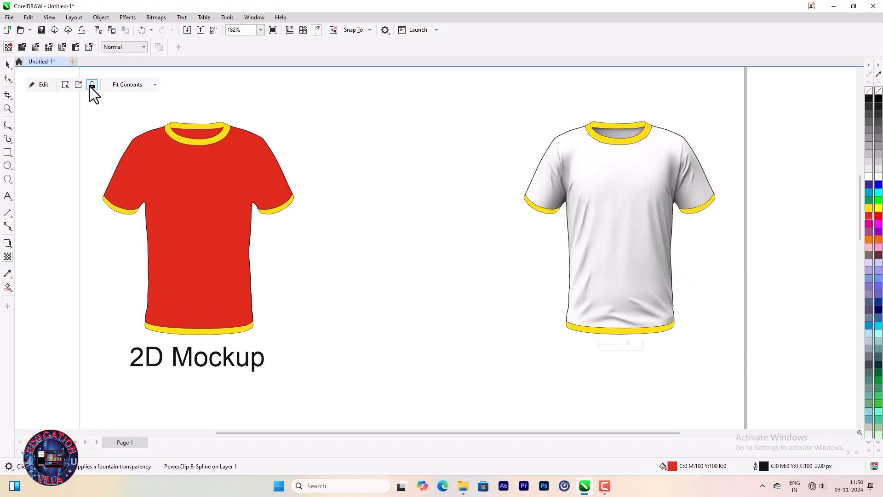
Step: Set the clipped T-shirt image's transparency merge mode to Subtract, finish editing the PowerClip and deselect it
{"action": "left_click", "coordinate": [591, 205]}
{"action": "left_click", "coordinate": [118, 46]}
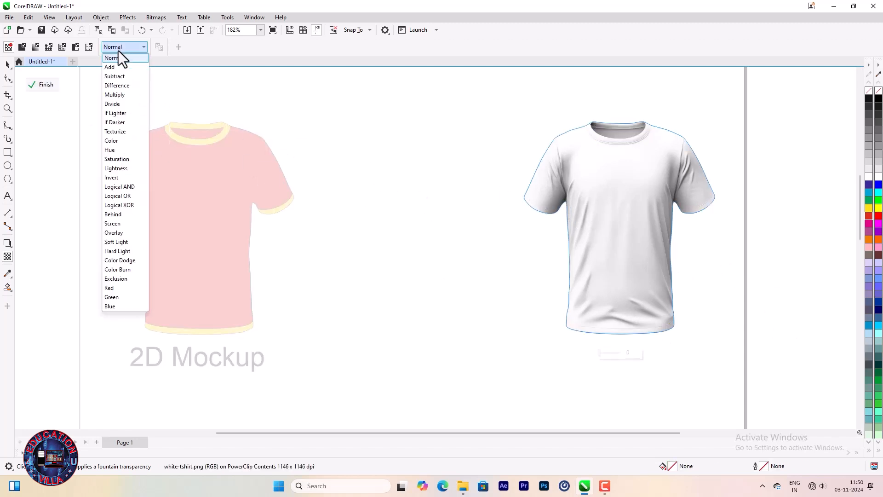
{"action": "left_click", "coordinate": [115, 77]}
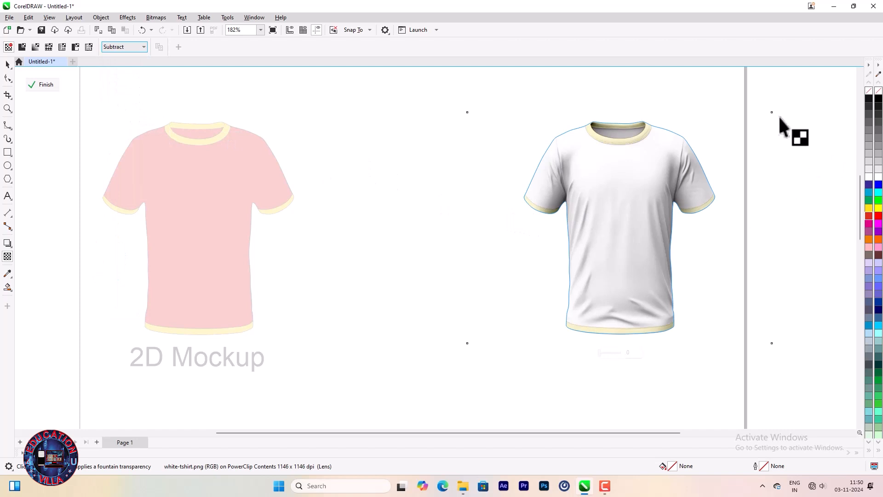
{"action": "left_click", "coordinate": [42, 85]}
{"action": "key", "text": "space"}
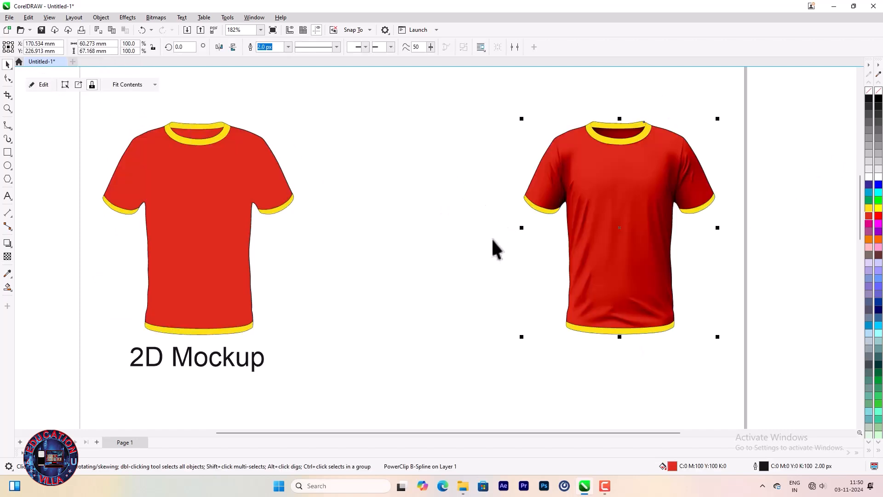
{"action": "left_click", "coordinate": [492, 240]}
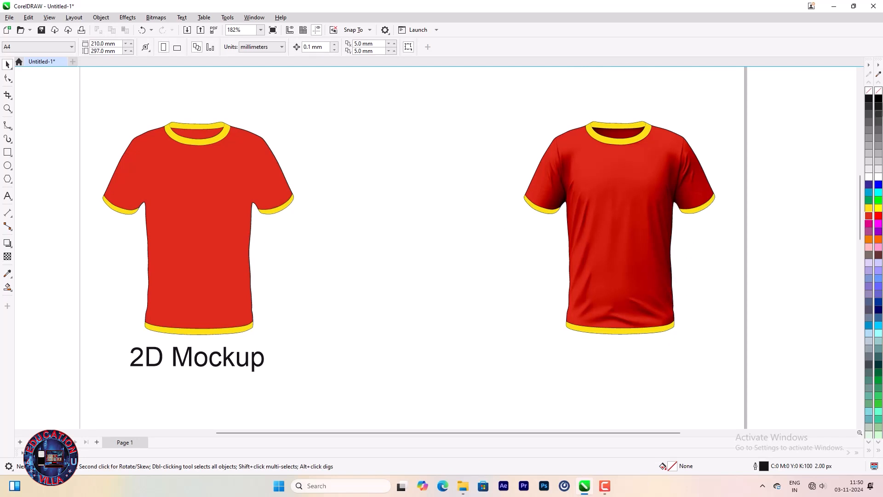
Step: Remove the fill from the PowerClipped shirt body and deselect it
{"action": "left_click", "coordinate": [627, 213]}
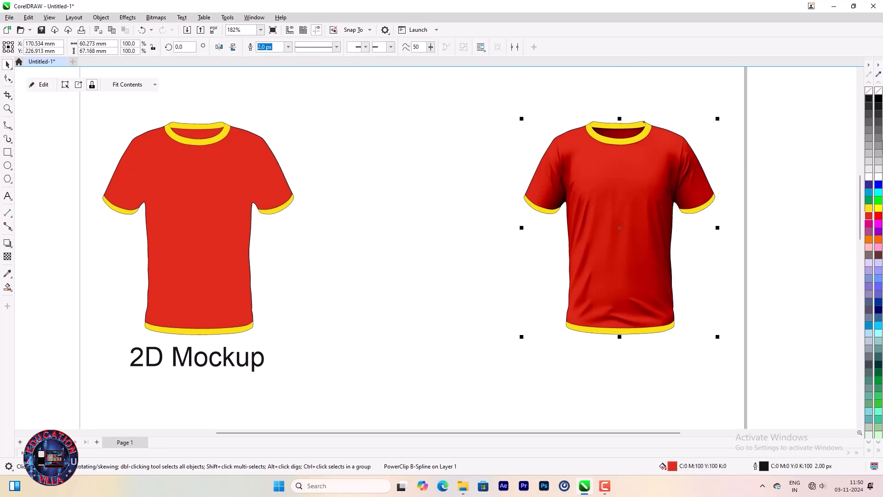
{"action": "left_click", "coordinate": [879, 91]}
{"action": "left_click", "coordinate": [464, 286]}
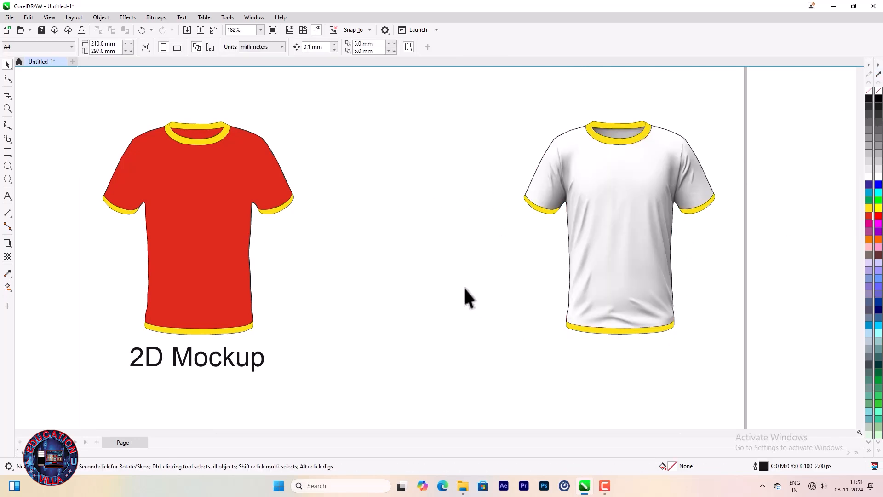
Step: Import the skull image 39kplkbEsTrw4.jpg!w700wp and place it at about 77 mm square between the two shirts
{"action": "left_click", "coordinate": [12, 19]}
{"action": "left_click", "coordinate": [25, 171]}
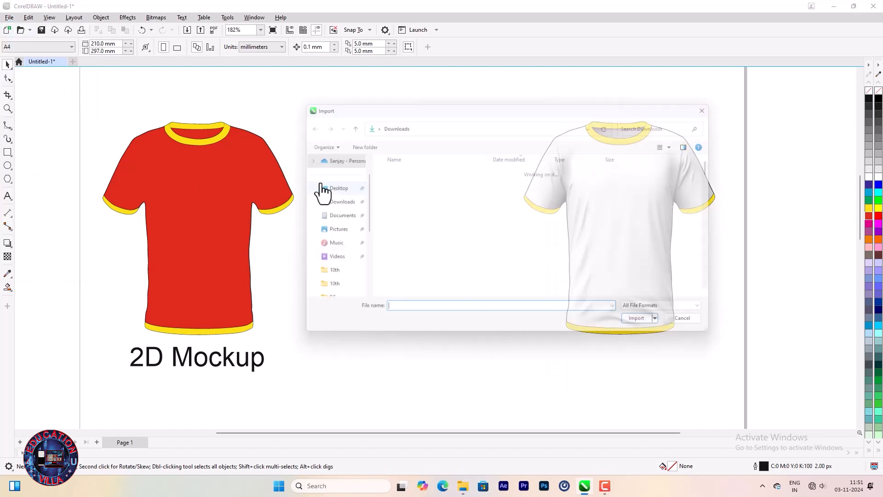
{"action": "left_click", "coordinate": [393, 183]}
{"action": "left_click", "coordinate": [649, 327]}
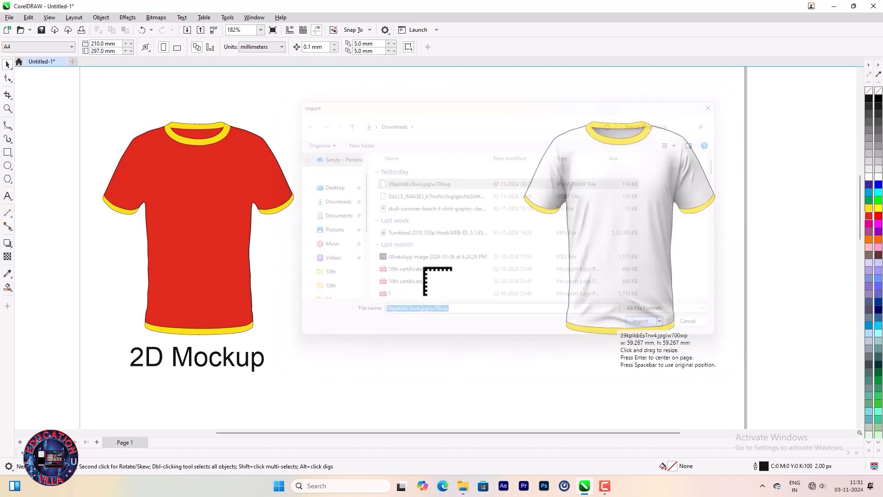
{"action": "left_click_drag", "start_coordinate": [321, 148], "coordinate": [570, 393]}
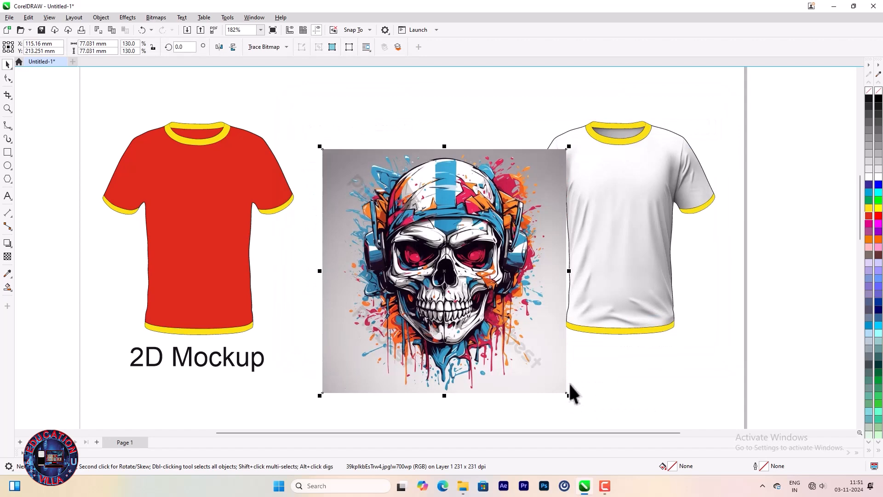
Step: Move the skull image past the white shirt, off the page's edge, centred at about X 248 mm, Y 211 mm
{"action": "left_click_drag", "start_coordinate": [452, 323], "coordinate": [421, 300]}
{"action": "scroll", "coordinate": [421, 299], "scroll_direction": "down", "scroll_amount": 3}
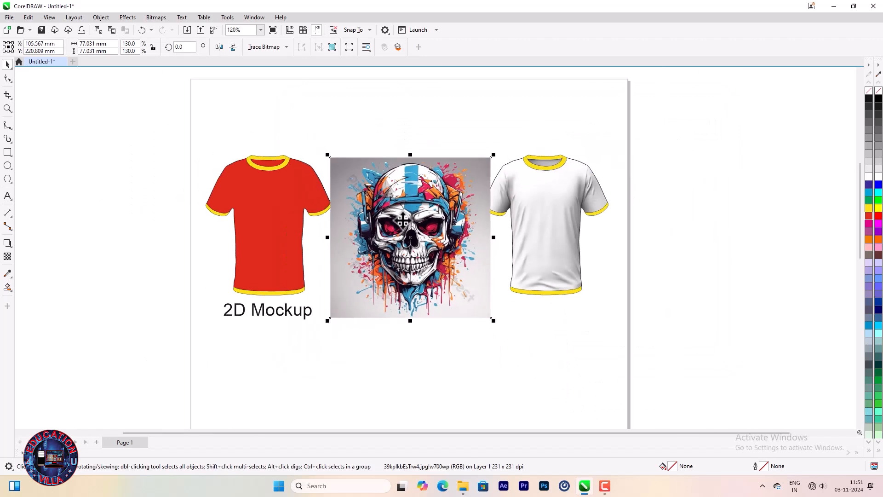
{"action": "scroll", "coordinate": [627, 331], "scroll_direction": "up", "scroll_amount": 1}
{"action": "left_click_drag", "start_coordinate": [365, 243], "coordinate": [718, 252]}
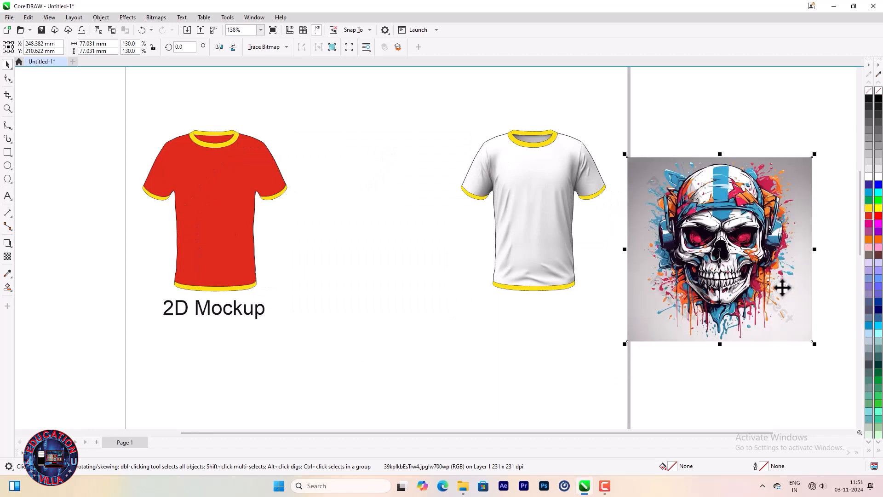
Step: Outline-trace the skull image with PowerTRACE as Line art, accepting detail 0, smoothing 25 and corner smoothness 0
{"action": "scroll", "coordinate": [838, 281], "scroll_direction": "up", "scroll_amount": 4}
{"action": "scroll", "coordinate": [840, 281], "scroll_direction": "down", "scroll_amount": 2}
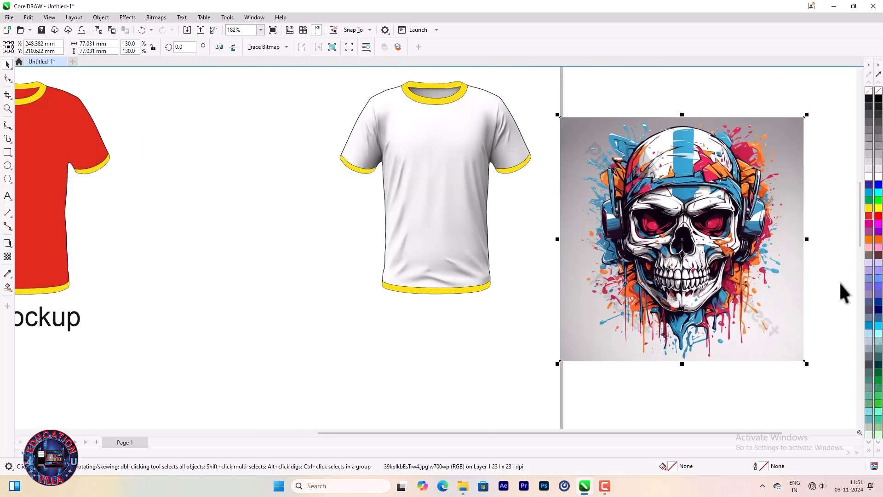
{"action": "scroll", "coordinate": [839, 281], "scroll_direction": "up", "scroll_amount": 2}
{"action": "right_click", "coordinate": [586, 234]}
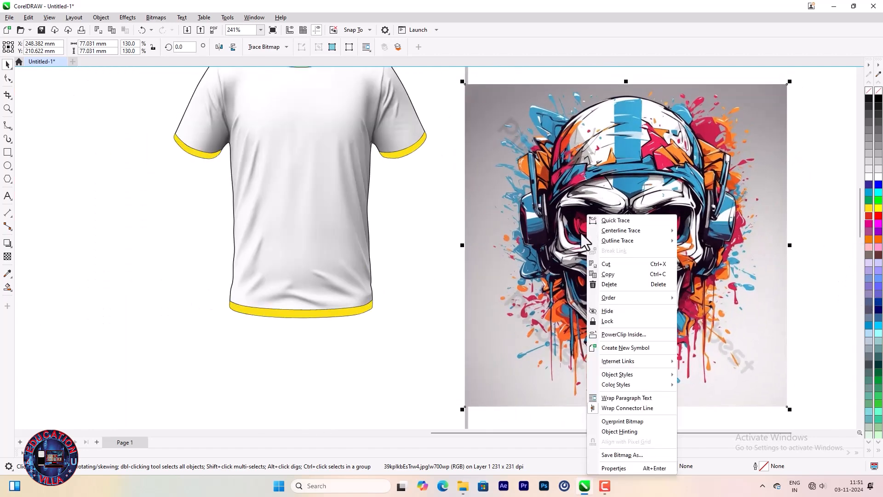
{"action": "left_click", "coordinate": [575, 231]}
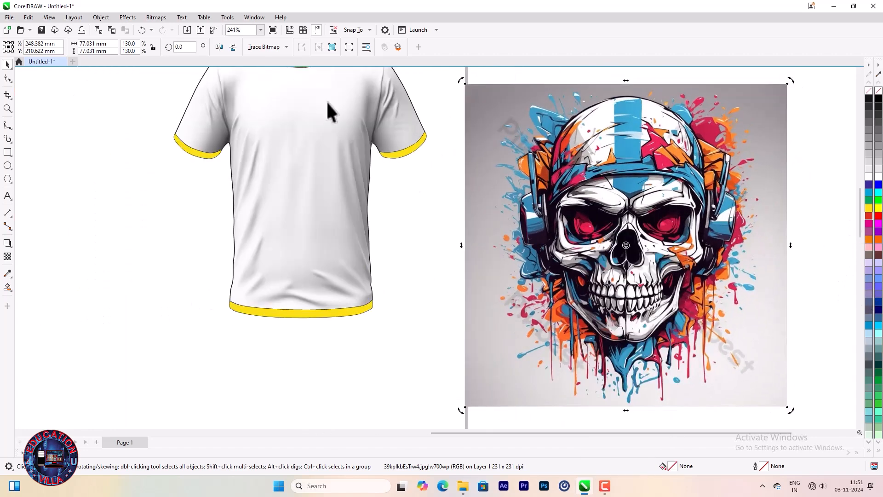
{"action": "left_click", "coordinate": [150, 20]}
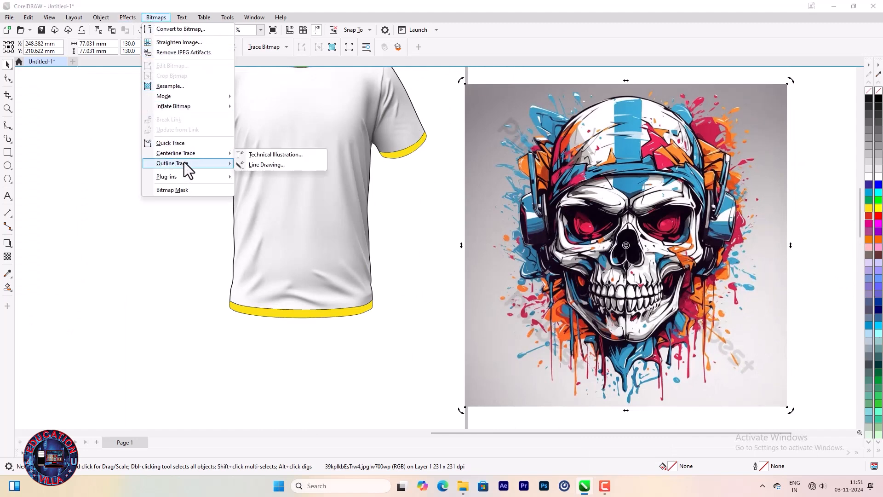
{"action": "mouse_move", "coordinate": [187, 164]}
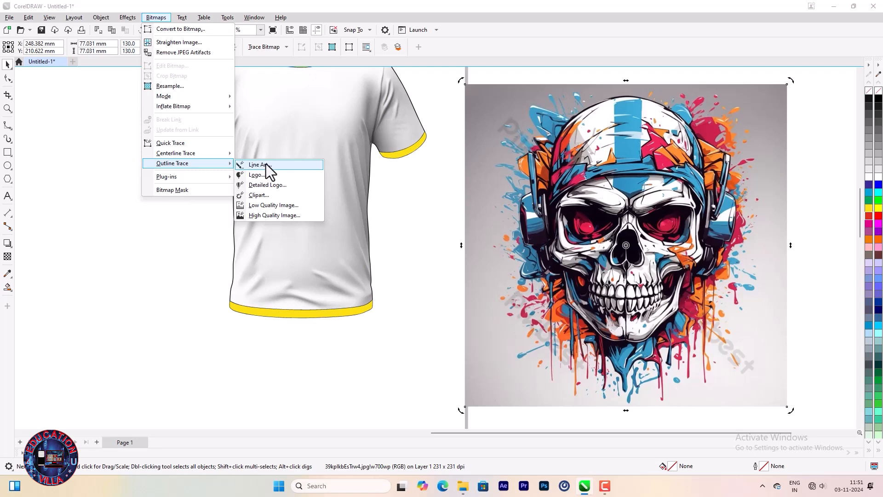
{"action": "left_click", "coordinate": [266, 164]}
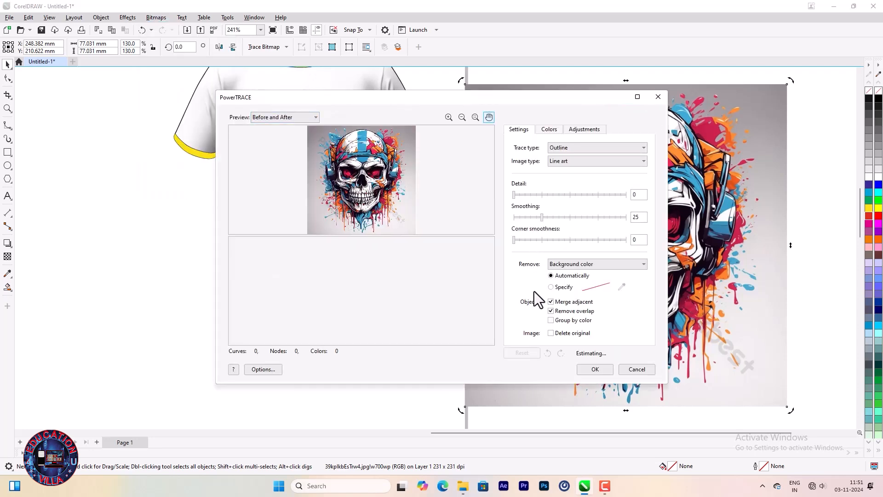
{"action": "left_click", "coordinate": [598, 369]}
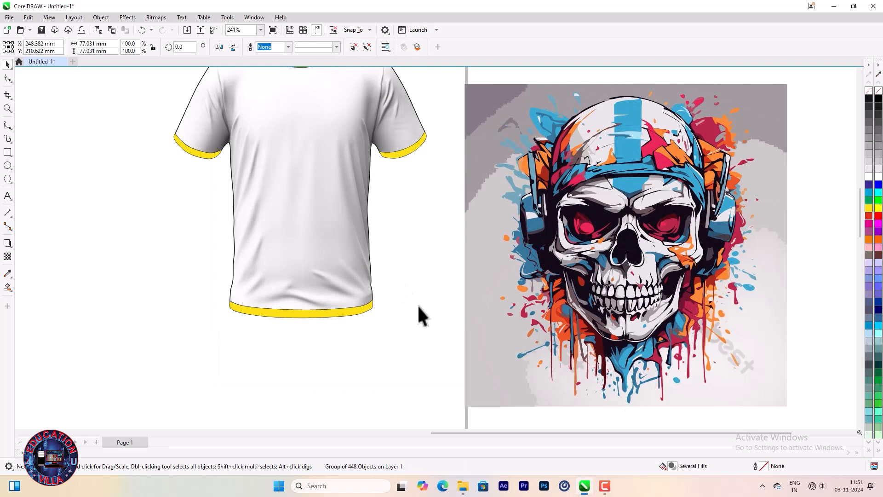
Step: Ungroup all objects of the traced skull and deselect them
{"action": "right_click", "coordinate": [482, 303]}
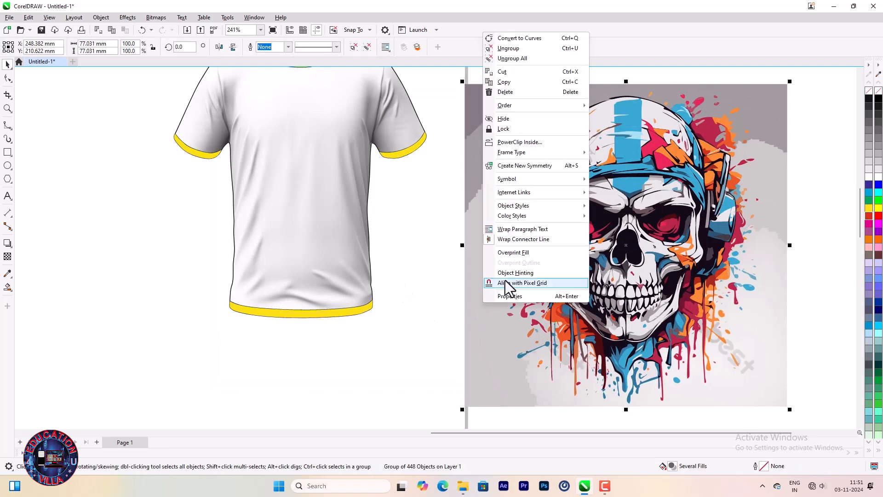
{"action": "left_click", "coordinate": [512, 58]}
{"action": "left_click", "coordinate": [408, 291]}
Step: Delete the grey background pieces surrounding the traced skull artwork
{"action": "left_click", "coordinate": [475, 297]}
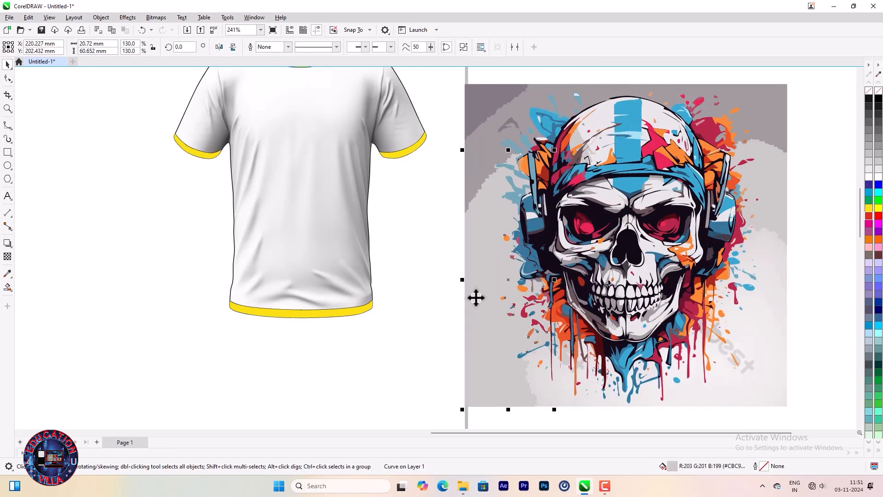
{"action": "key", "text": "Delete"}
{"action": "left_click", "coordinate": [483, 226]}
{"action": "key", "text": "Delete"}
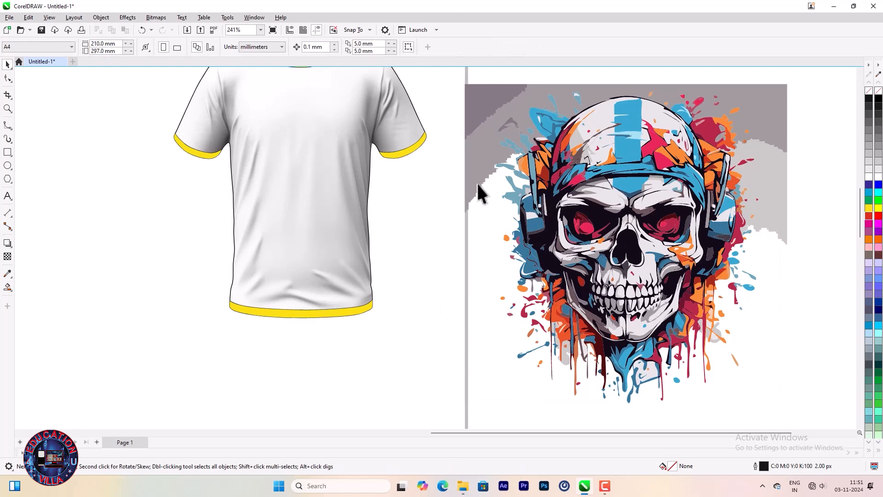
{"action": "left_click", "coordinate": [477, 186]}
{"action": "key", "text": "Delete"}
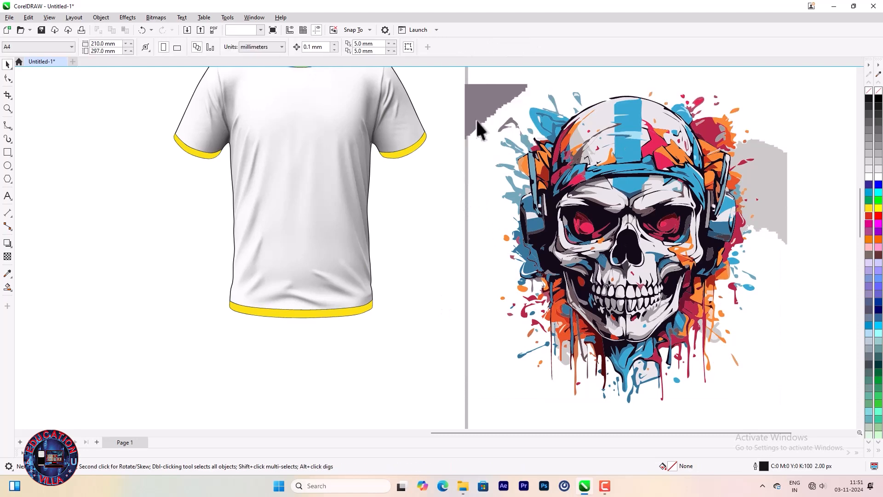
{"action": "left_click", "coordinate": [476, 123]}
{"action": "key", "text": "Delete"}
{"action": "left_click", "coordinate": [506, 127]}
{"action": "key", "text": "Delete"}
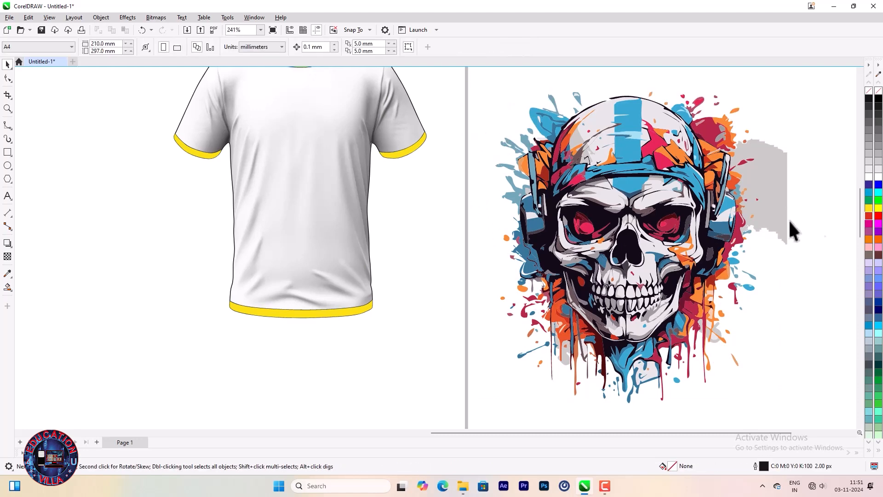
{"action": "left_click", "coordinate": [779, 197]}
{"action": "key", "text": "Delete"}
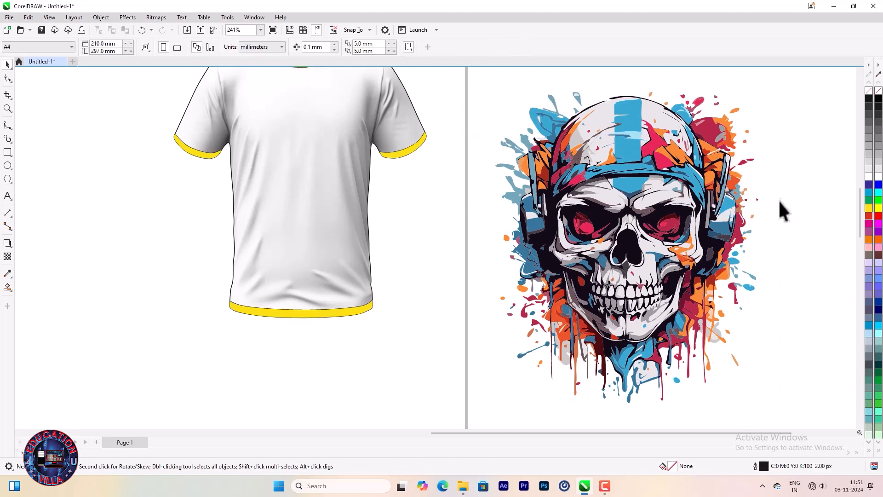
Step: Delete the small leftover light grey pieces beside the skull's jaw and between the paint drips
{"action": "left_click", "coordinate": [715, 340]}
{"action": "key", "text": "Delete"}
{"action": "left_click", "coordinate": [713, 329]}
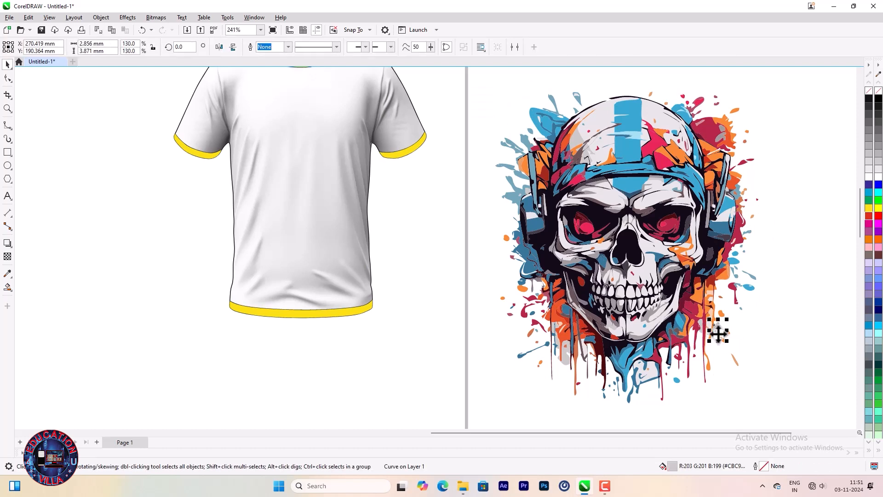
{"action": "key", "text": "Delete"}
{"action": "left_click", "coordinate": [699, 327]}
{"action": "key", "text": "Delete"}
{"action": "left_click", "coordinate": [566, 362]}
{"action": "key", "text": "Delete"}
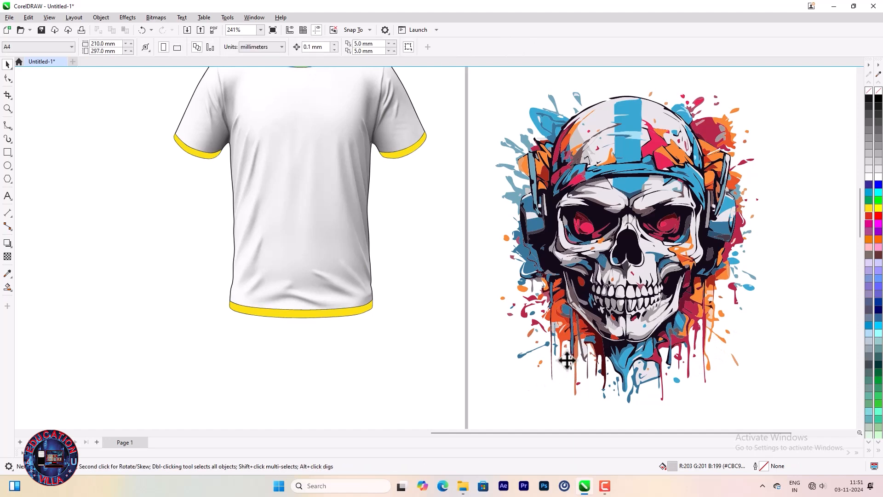
Step: Select all the remaining pieces of the traced skull and group them
{"action": "scroll", "coordinate": [514, 328], "scroll_direction": "down", "scroll_amount": 2}
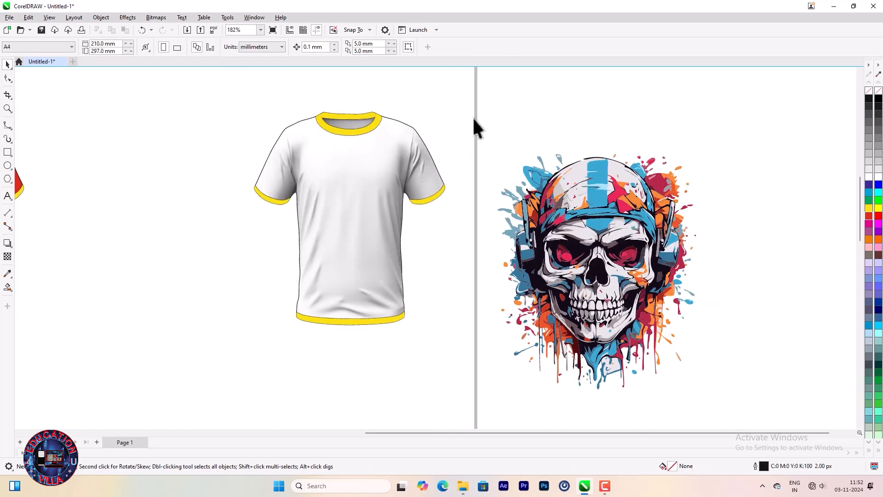
{"action": "left_click_drag", "start_coordinate": [611, 326], "coordinate": [718, 407]}
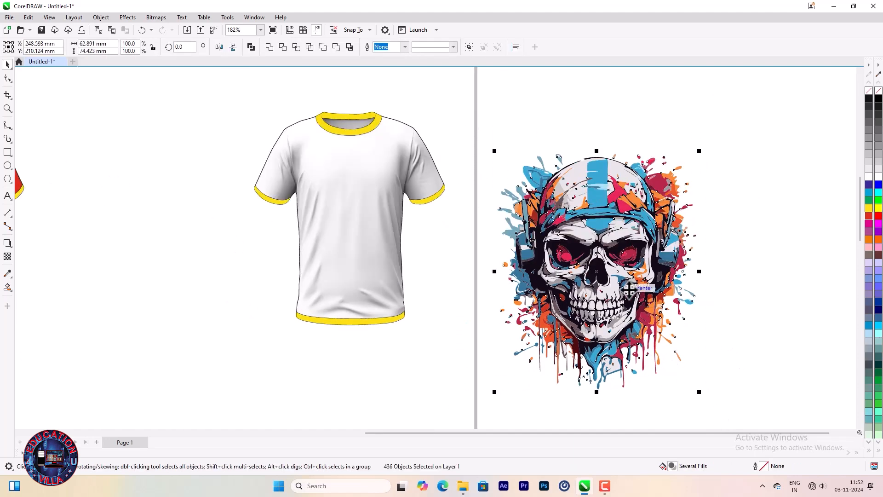
{"action": "right_click", "coordinate": [572, 177]}
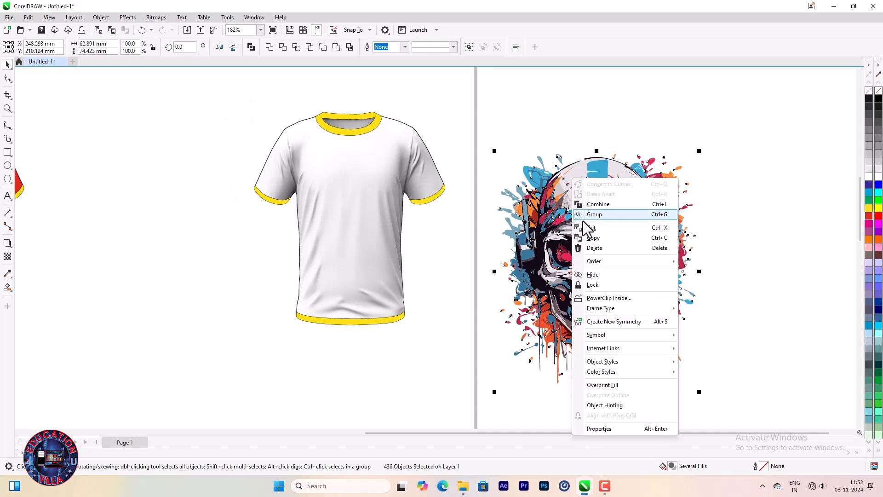
{"action": "left_click", "coordinate": [614, 215]}
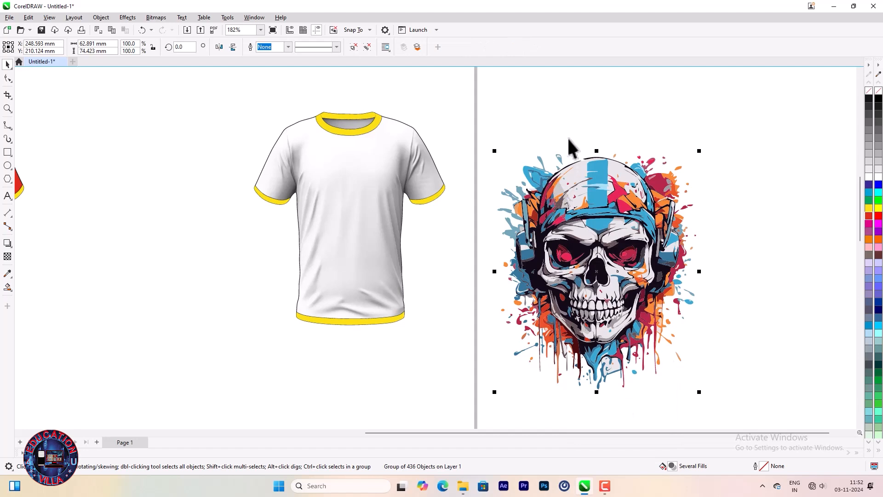
Step: PowerClip the grouped skull artwork inside the white T-shirt body
{"action": "left_click", "coordinate": [576, 180]}
{"action": "right_click", "coordinate": [576, 181]}
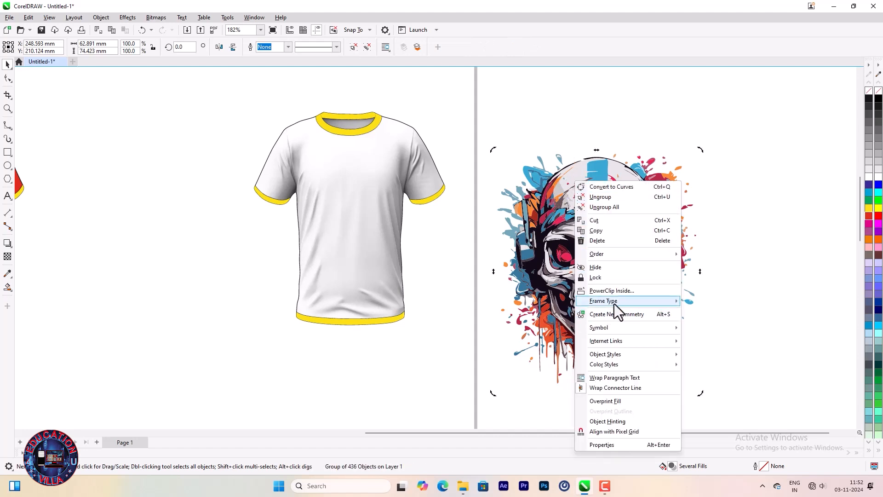
{"action": "left_click", "coordinate": [606, 293]}
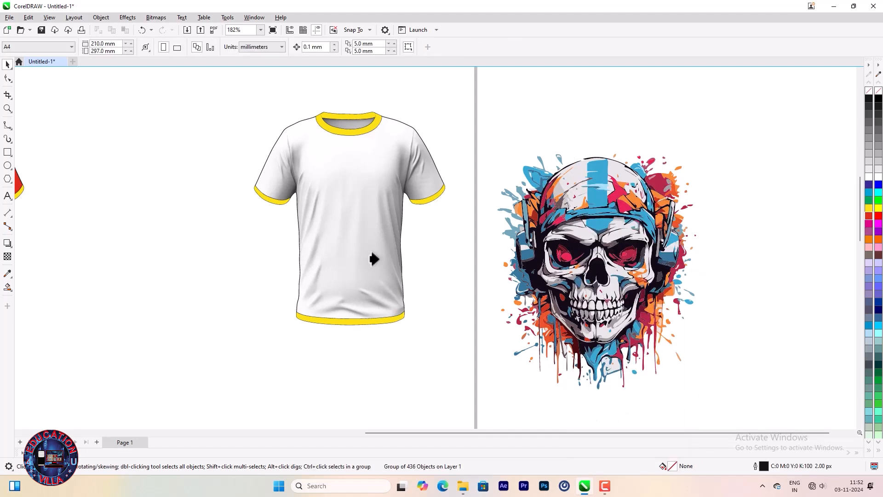
{"action": "left_click", "coordinate": [313, 215]}
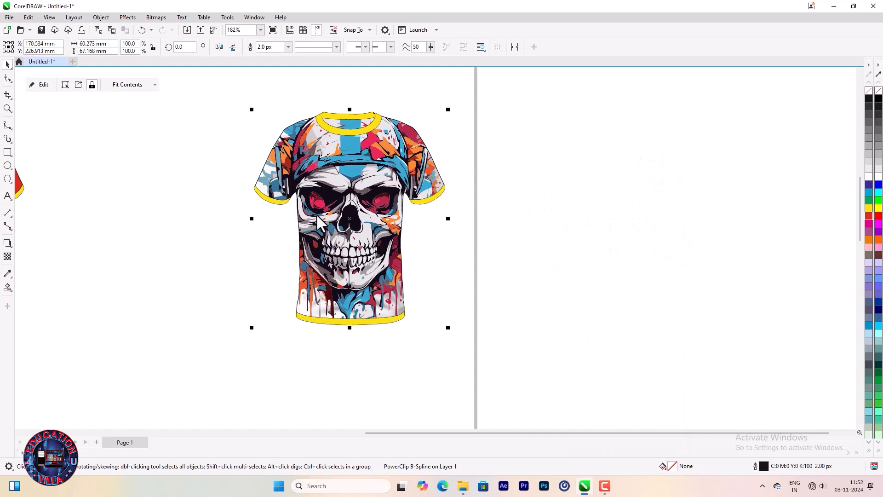
Step: Edit the PowerClip contents, scaling the skull to about 39 × 46 mm and centring it on the shirt's chest at about X 170 mm, Y 226 mm
{"action": "left_click", "coordinate": [40, 86]}
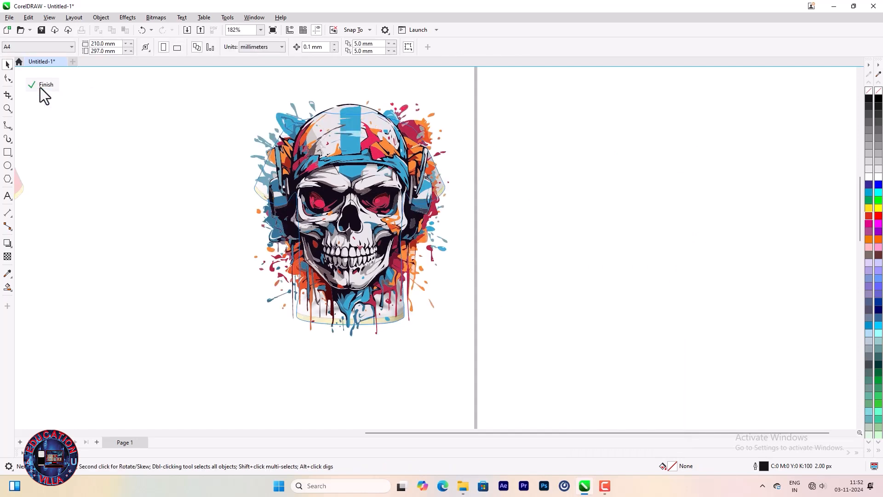
{"action": "left_click", "coordinate": [348, 191]}
{"action": "left_click_drag", "start_coordinate": [247, 97], "coordinate": [339, 189]}
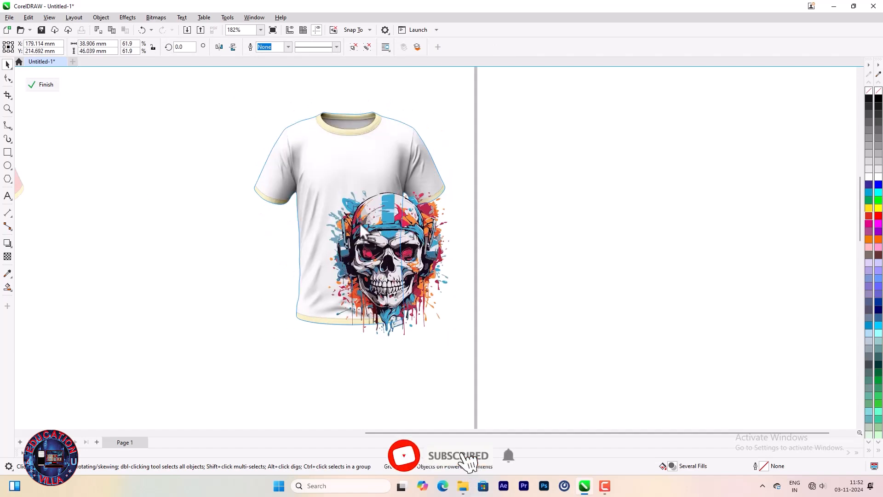
{"action": "left_click_drag", "start_coordinate": [364, 227], "coordinate": [347, 197]}
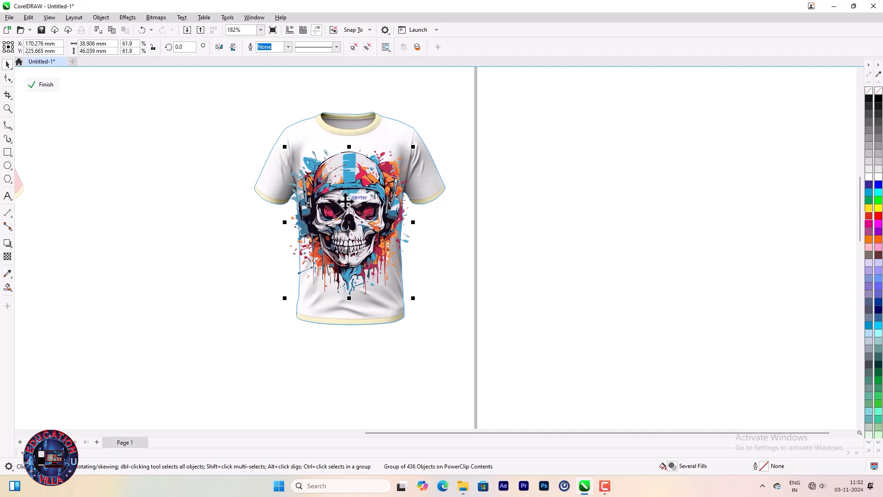
{"action": "left_click", "coordinate": [40, 86]}
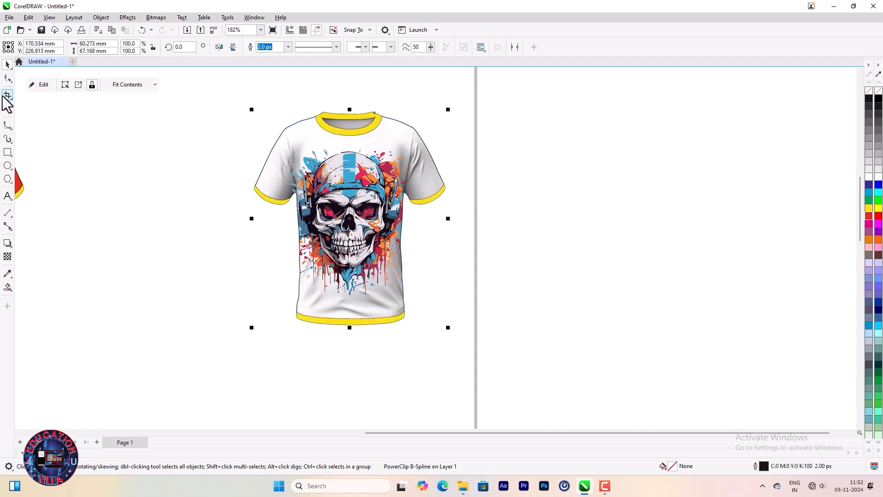
Step: Try to set the transparency merge mode to Subtract within the shirt's PowerClip, finish editing and deselect the shirt
{"action": "left_click", "coordinate": [35, 89]}
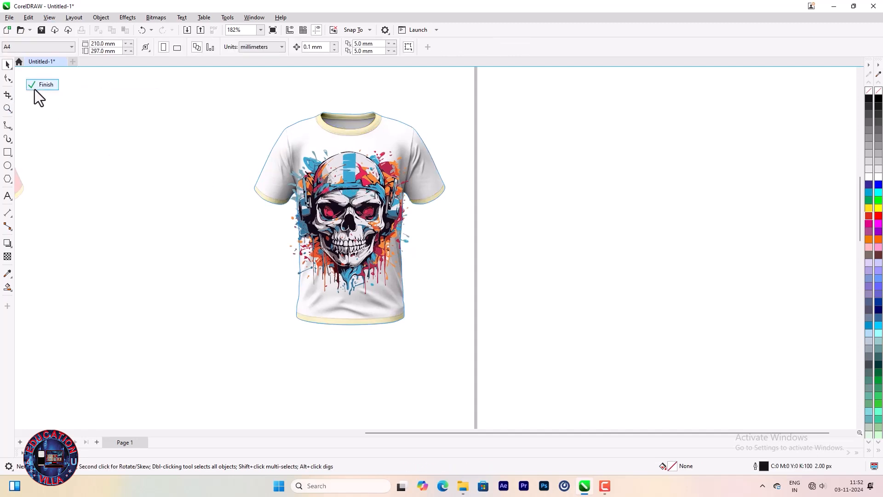
{"action": "left_click", "coordinate": [8, 257]}
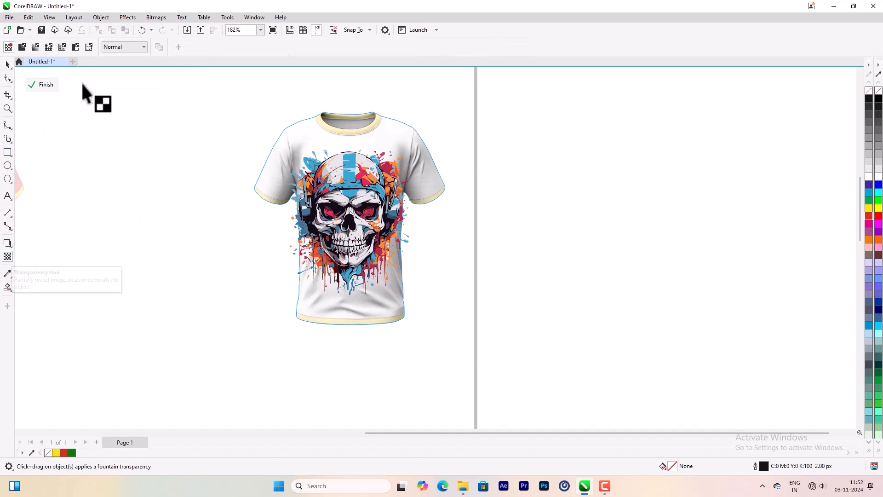
{"action": "left_click", "coordinate": [110, 46]}
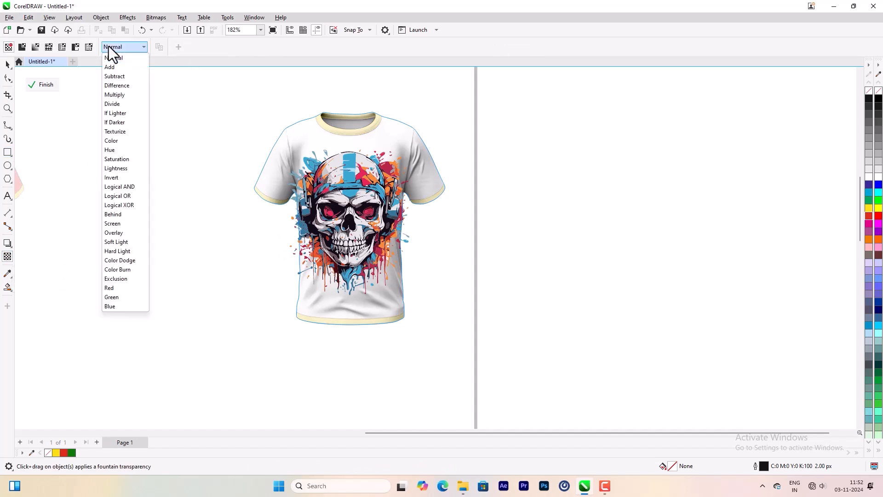
{"action": "left_click", "coordinate": [118, 76]}
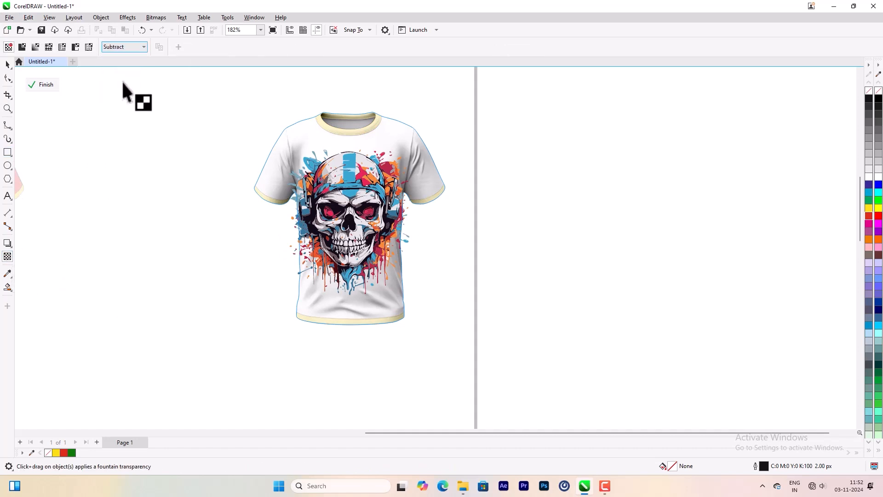
{"action": "left_click", "coordinate": [32, 85]}
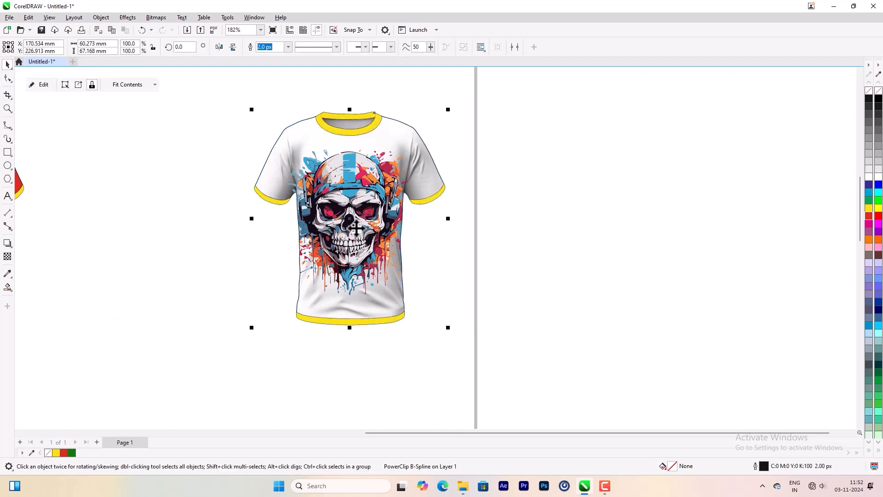
{"action": "key", "text": "Escape"}
Step: Fill the white shirt's front collar, both sleeve cuffs and hem band with black, C0 M0 Y0 K100
{"action": "left_click", "coordinate": [325, 127]}
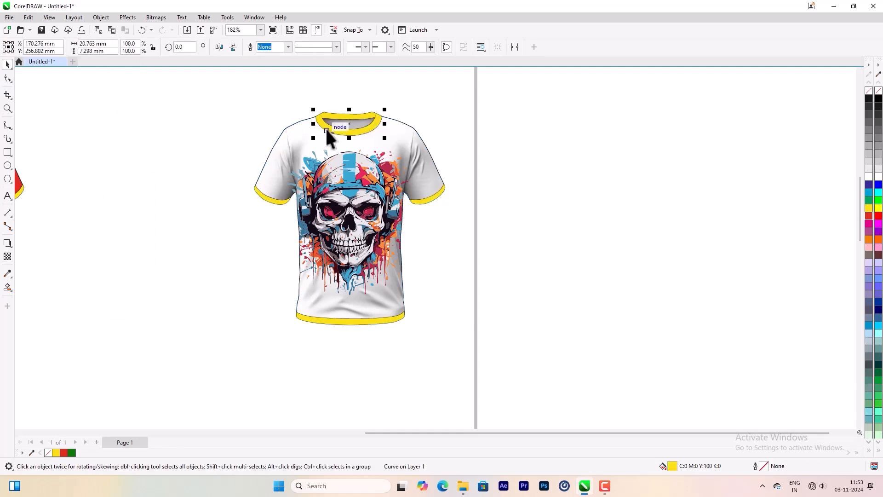
{"action": "left_click", "coordinate": [438, 197], "text": "shift"}
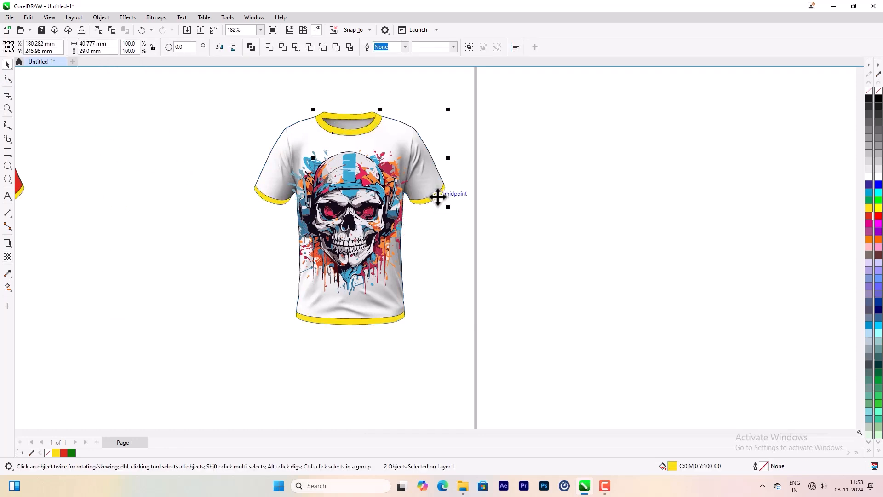
{"action": "left_click", "coordinate": [354, 321], "text": "shift"}
{"action": "left_click", "coordinate": [271, 198], "text": "shift"}
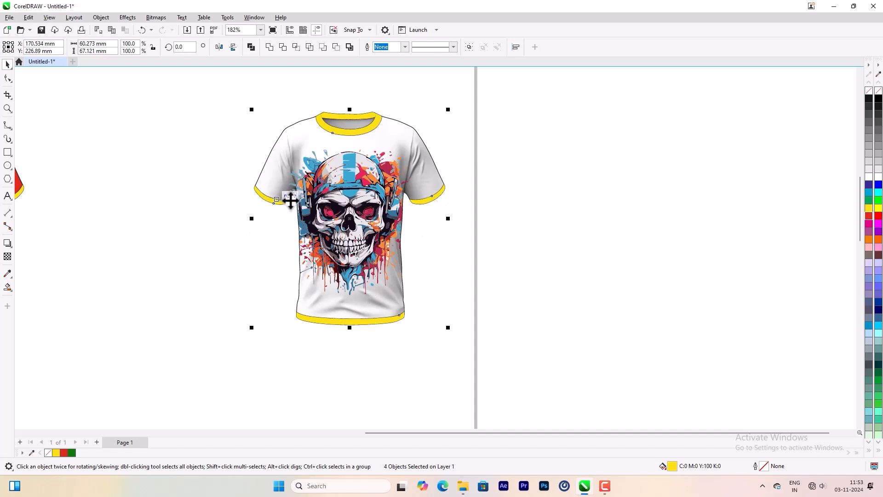
{"action": "left_click", "coordinate": [869, 100]}
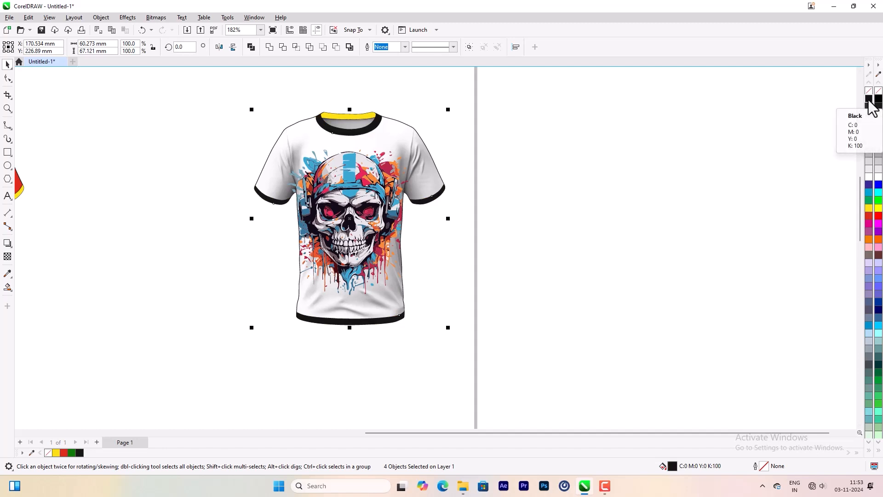
{"action": "left_click", "coordinate": [577, 184]}
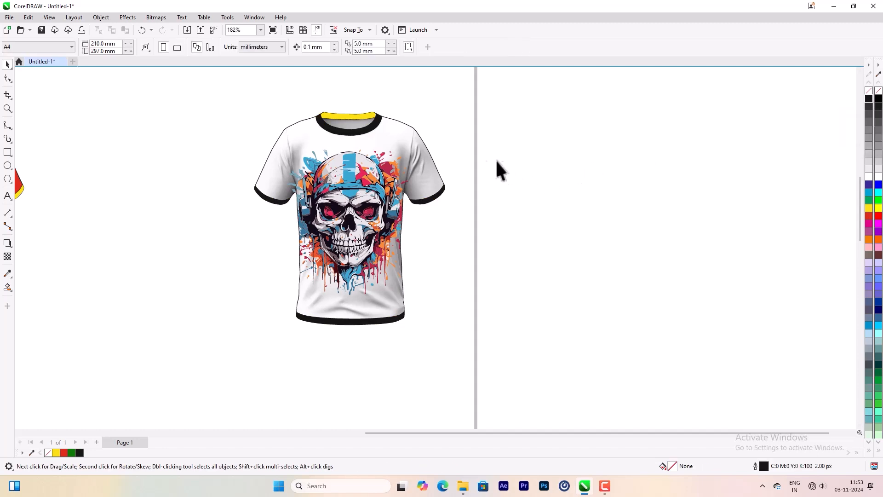
Step: Remove the outline from the skull shirt's body and fill its back collar band with black
{"action": "left_click", "coordinate": [427, 155]}
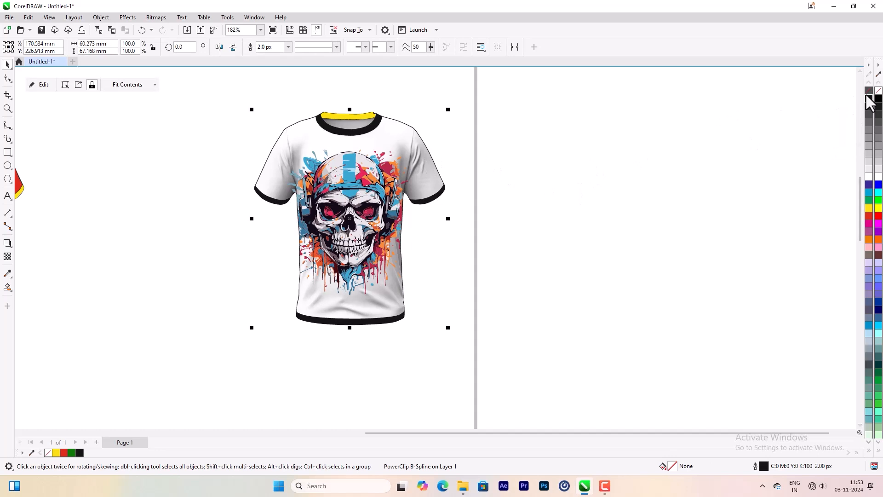
{"action": "left_click", "coordinate": [547, 238]}
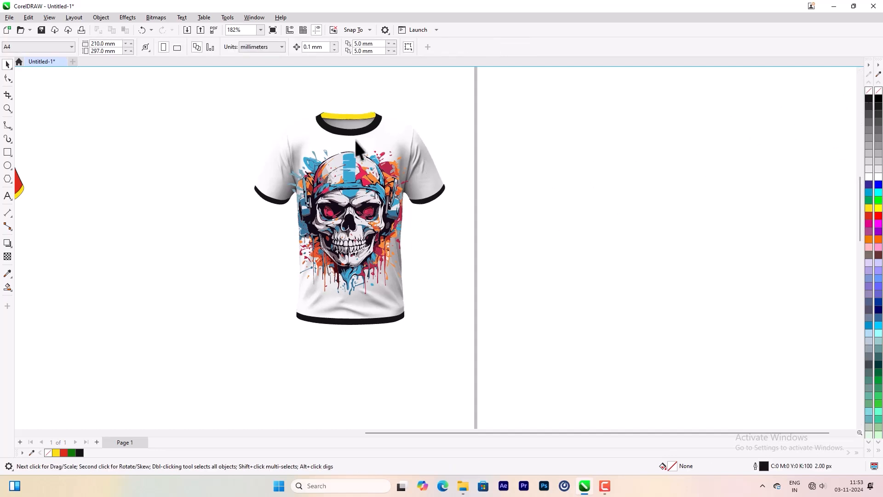
{"action": "scroll", "coordinate": [350, 93], "scroll_direction": "up", "scroll_amount": 1}
{"action": "left_click", "coordinate": [344, 120]}
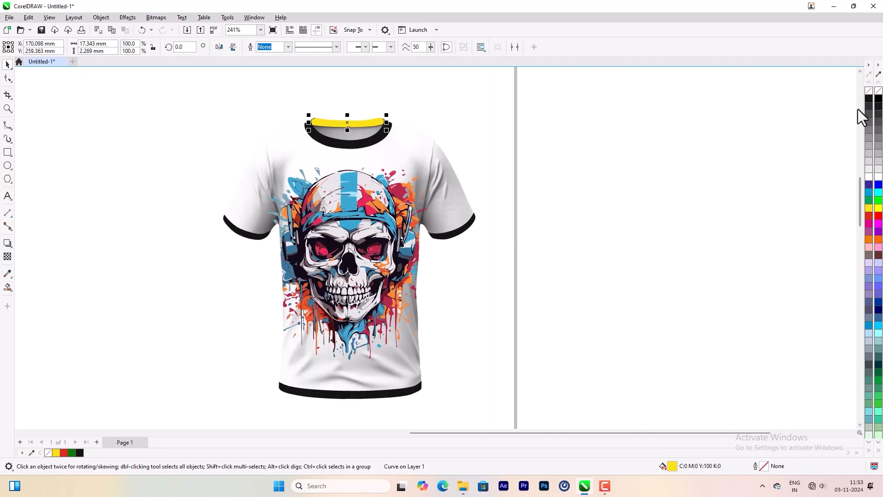
{"action": "left_click", "coordinate": [869, 98]}
{"action": "scroll", "coordinate": [496, 119], "scroll_direction": "down", "scroll_amount": 1}
{"action": "scroll", "coordinate": [494, 118], "scroll_direction": "up", "scroll_amount": 1}
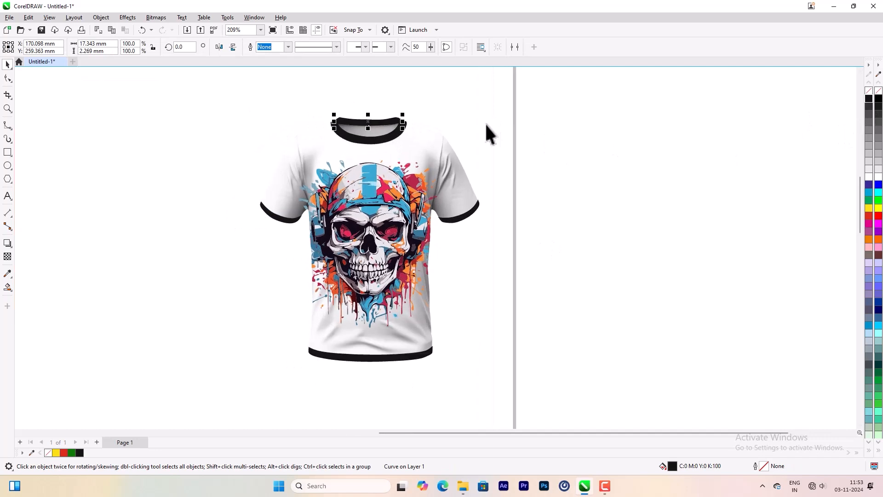
{"action": "scroll", "coordinate": [335, 180], "scroll_direction": "down", "scroll_amount": 1}
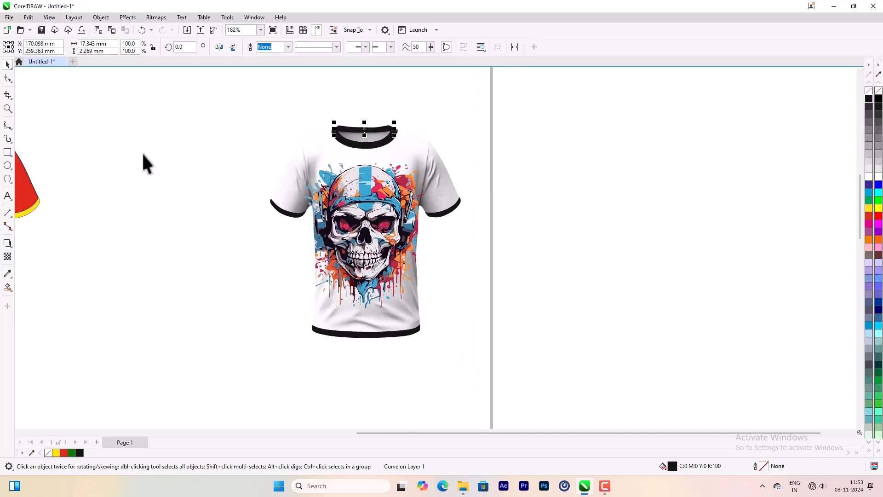
{"action": "left_click", "coordinate": [177, 143]}
Step: Select all parts of the skull shirt and move them horizontally beside the red shirt, centred at about X 113.5 mm, Y 227 mm
{"action": "scroll", "coordinate": [338, 171], "scroll_direction": "down", "scroll_amount": 1}
{"action": "scroll", "coordinate": [311, 154], "scroll_direction": "down", "scroll_amount": 1}
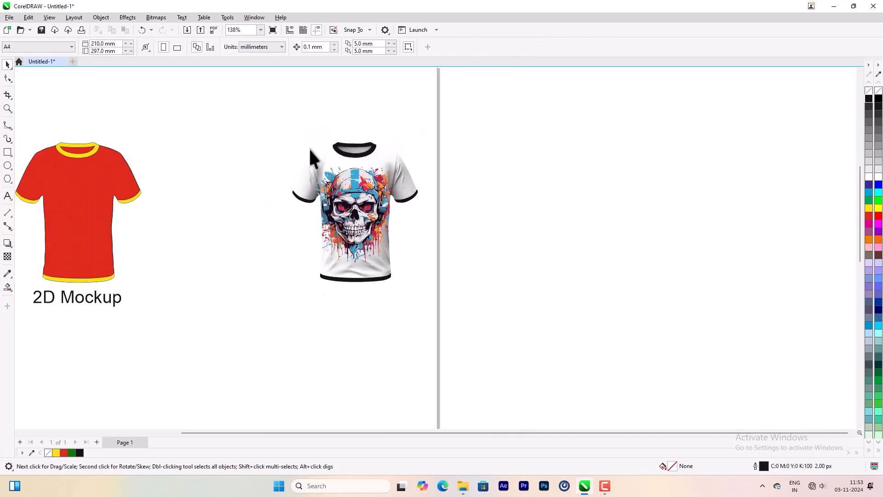
{"action": "scroll", "coordinate": [308, 184], "scroll_direction": "down", "scroll_amount": 2}
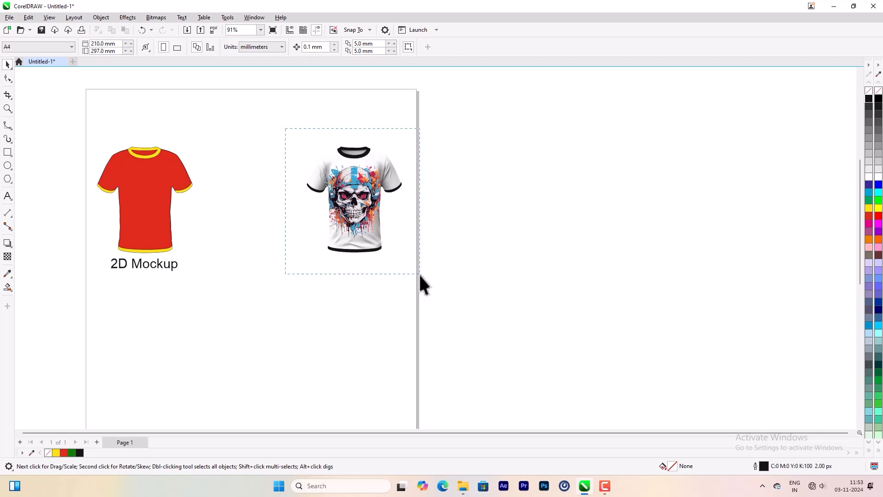
{"action": "left_click_drag", "start_coordinate": [419, 275], "coordinate": [420, 276]}
{"action": "left_click_drag", "start_coordinate": [356, 195], "coordinate": [267, 195]}
{"action": "scroll", "coordinate": [64, 158], "scroll_direction": "up", "scroll_amount": 5}
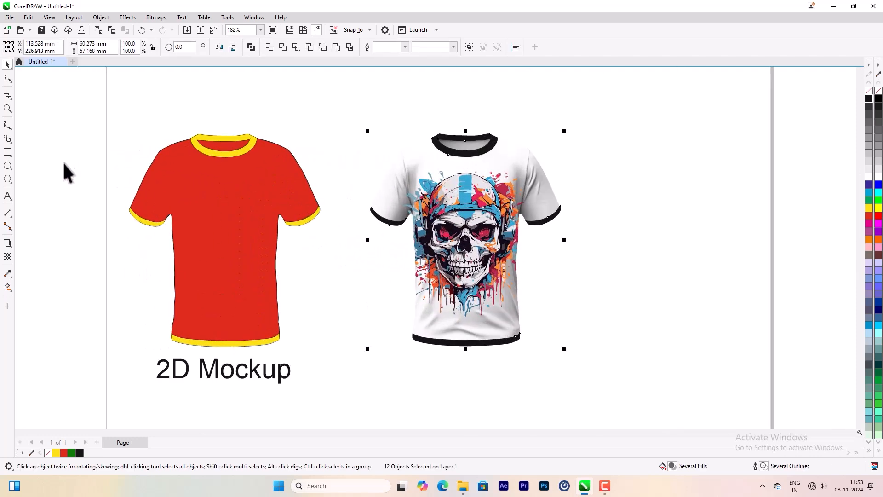
{"action": "scroll", "coordinate": [51, 201], "scroll_direction": "up", "scroll_amount": 1}
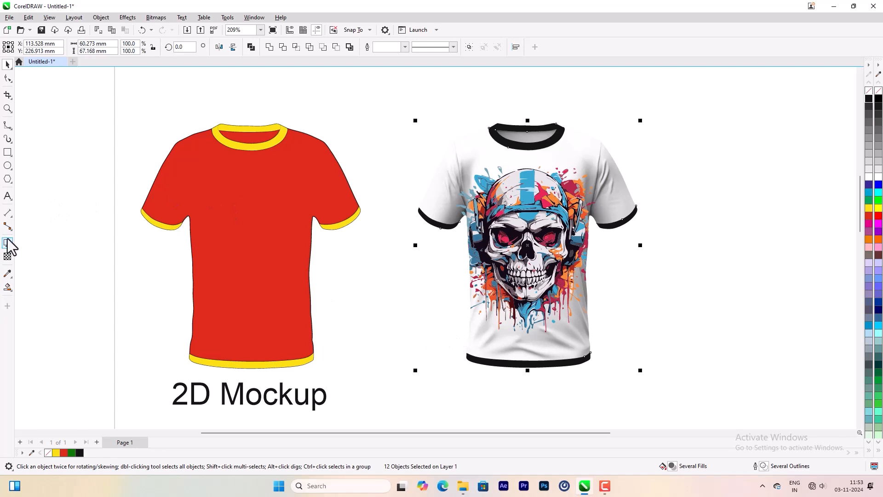
Step: Add the artistic text label "3D Mockup" in 24 pt Arial and place it beneath the skull shirt at about X 113 mm, Y 184 mm
{"action": "left_click", "coordinate": [7, 196]}
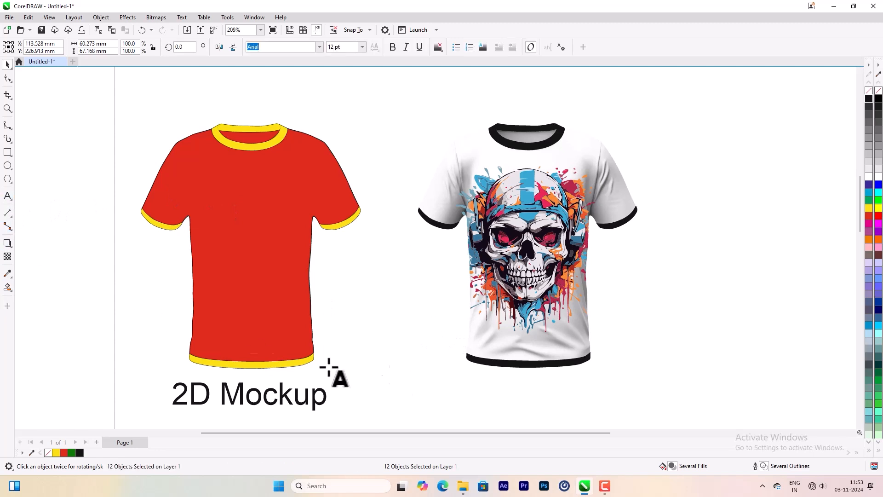
{"action": "left_click", "coordinate": [425, 394]}
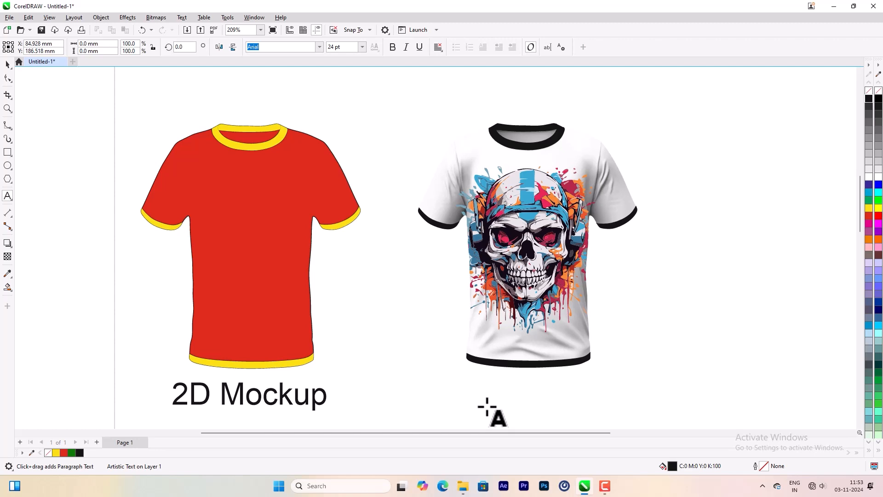
{"action": "type", "text": "3"}
{"action": "key", "text": "ctrl+z"}
{"action": "left_click", "coordinate": [458, 394]}
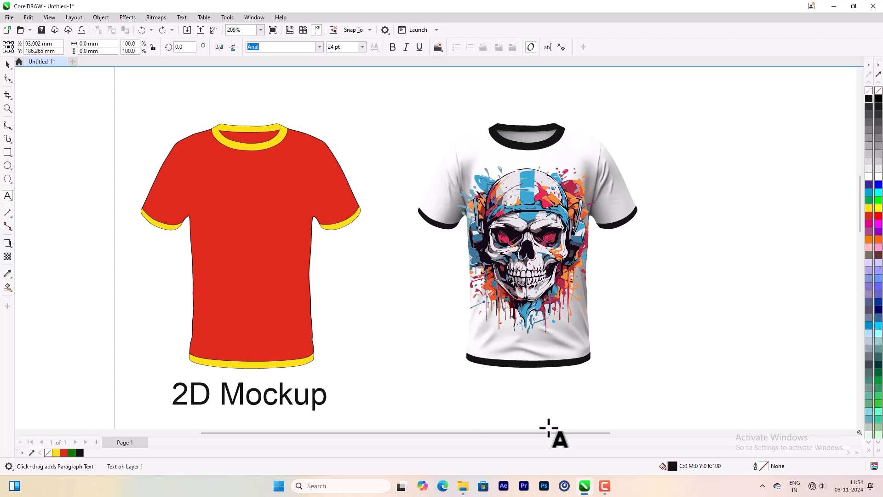
{"action": "type", "text": "#D"}
{"action": "key", "text": "BackSpace"}
{"action": "key", "text": "BackSpace"}
{"action": "type", "text": "3D"}
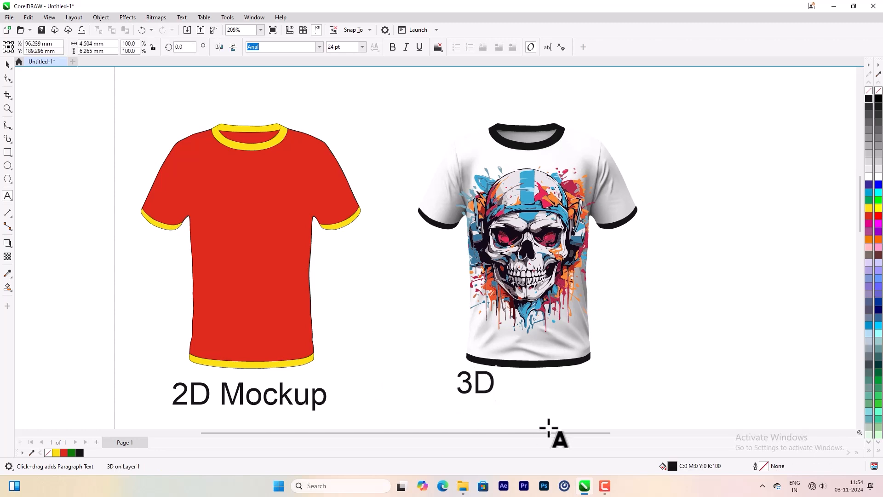
{"action": "type", "text": " Mockup"}
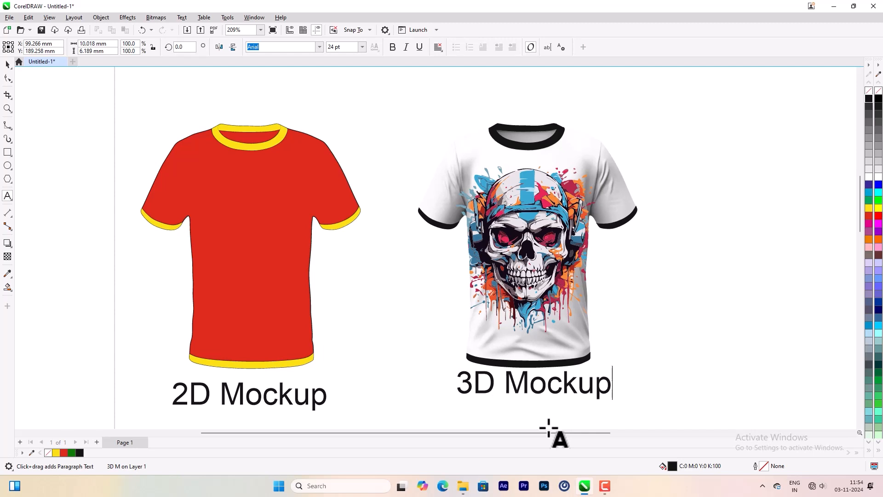
{"action": "left_click", "coordinate": [8, 64]}
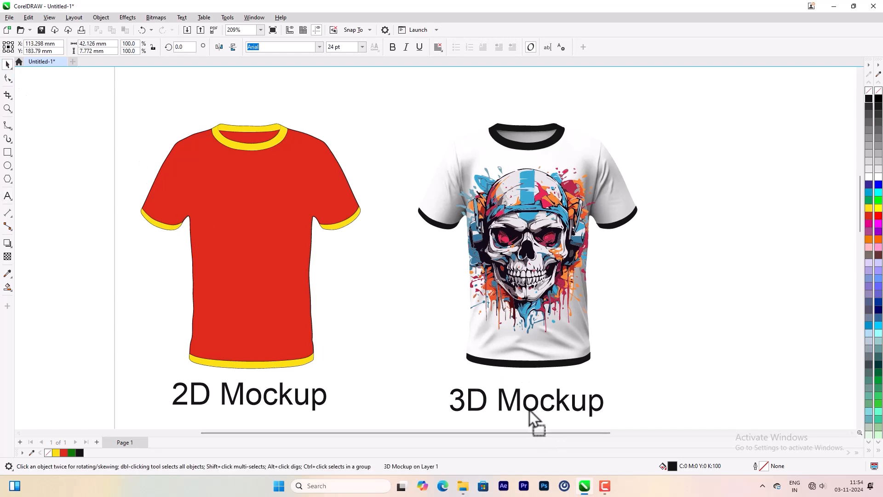